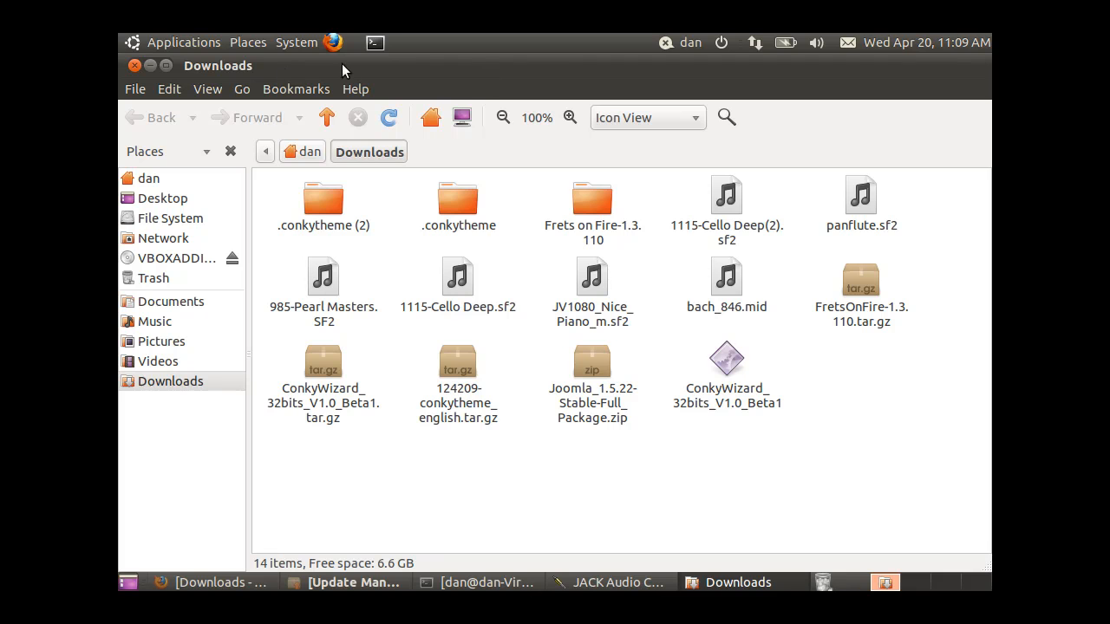
# Restore the Downloads window to a smaller size below the JACK Audio Connection Kit window and start the JACK server
pyautogui.click(166, 67)
pyautogui.moveTo(465, 71); pyautogui.dragTo(604, 258)
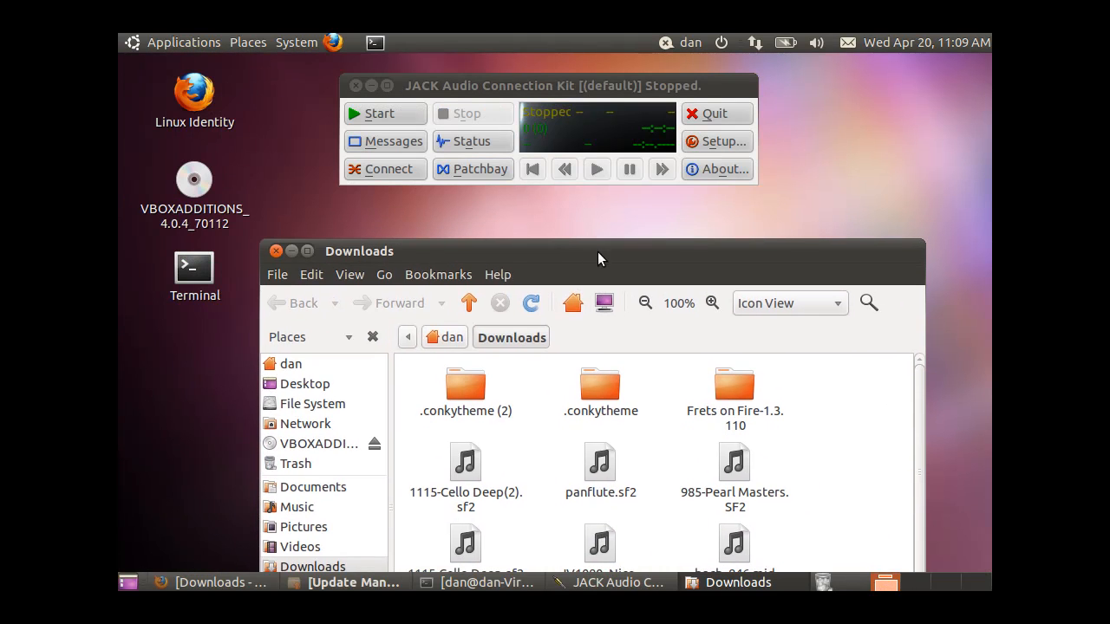
pyautogui.click(404, 113)
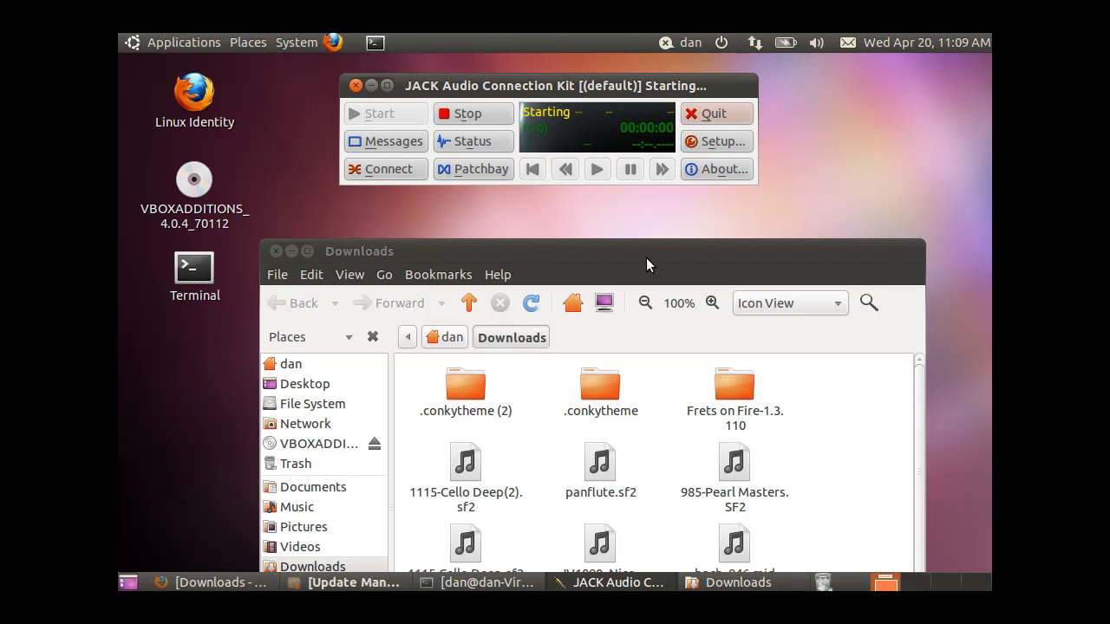
pyautogui.moveTo(651, 254); pyautogui.dragTo(622, 210)
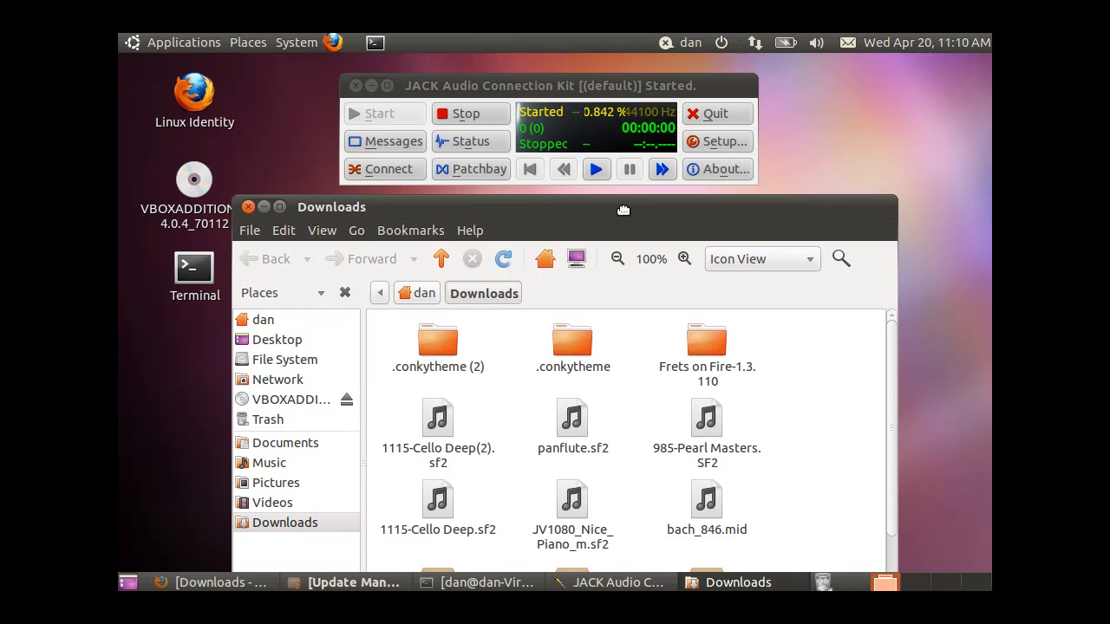
# Launch the MusE sequencer and dismiss its startup tip
pyautogui.click(178, 45)
pyautogui.moveTo(214, 189)
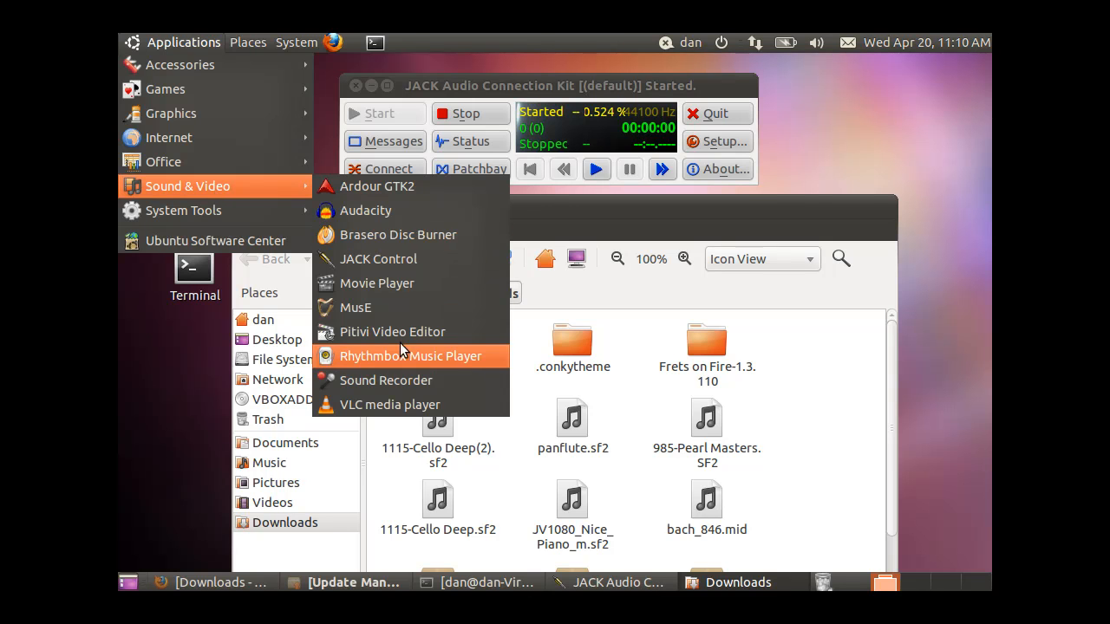
pyautogui.click(370, 306)
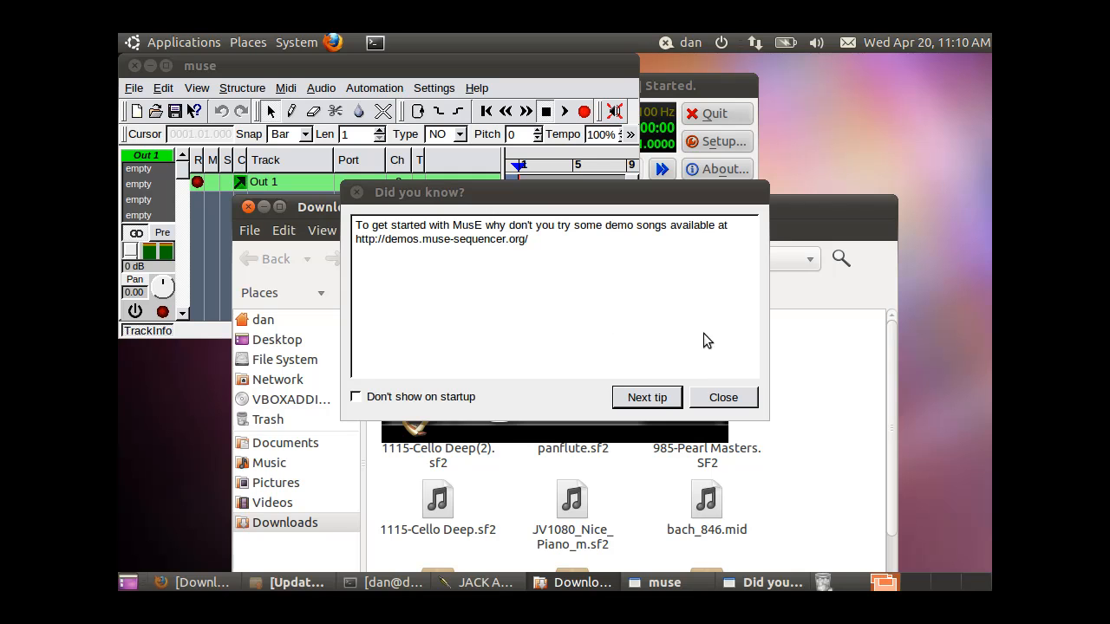
pyautogui.click(720, 396)
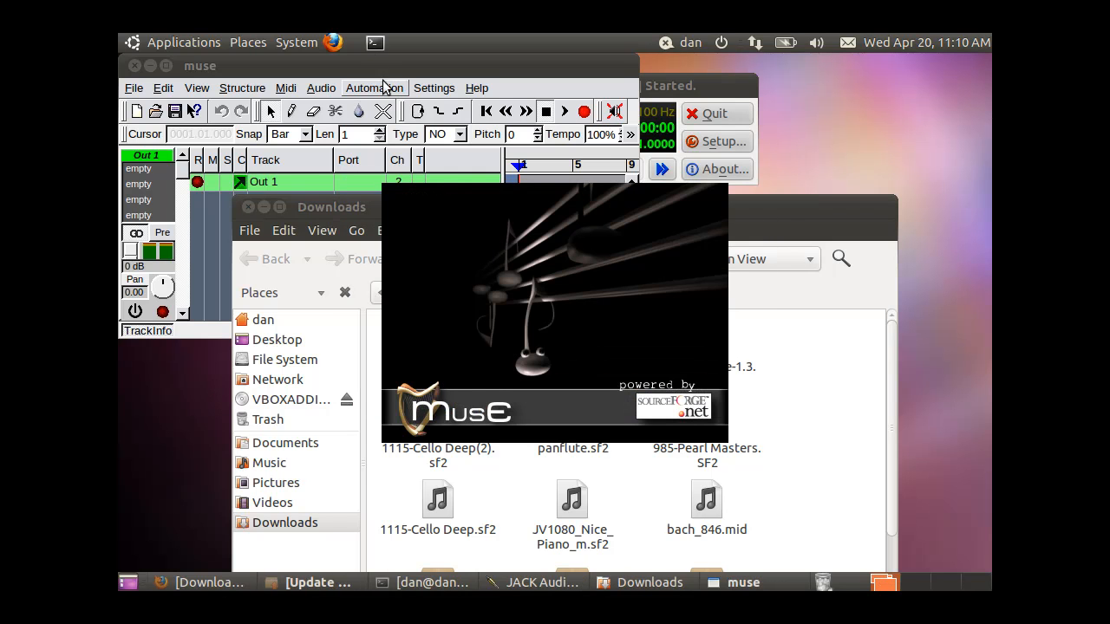
# Enlarge the MusE main window and place it just below the JACK window's title bar
pyautogui.moveTo(370, 66); pyautogui.dragTo(386, 174)
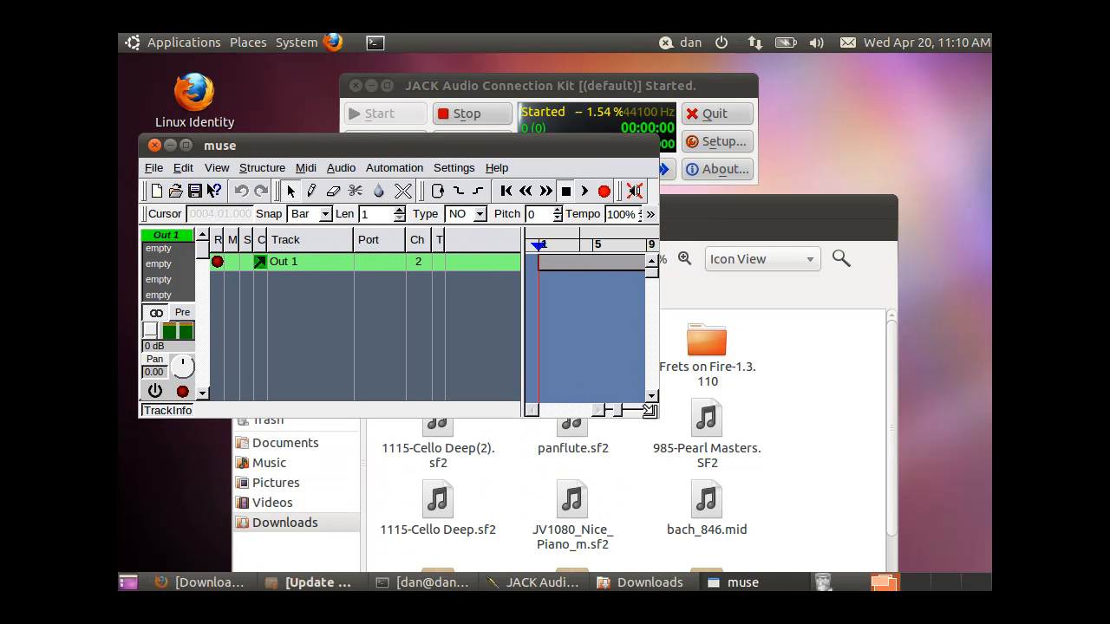
pyautogui.moveTo(659, 424); pyautogui.dragTo(842, 534)
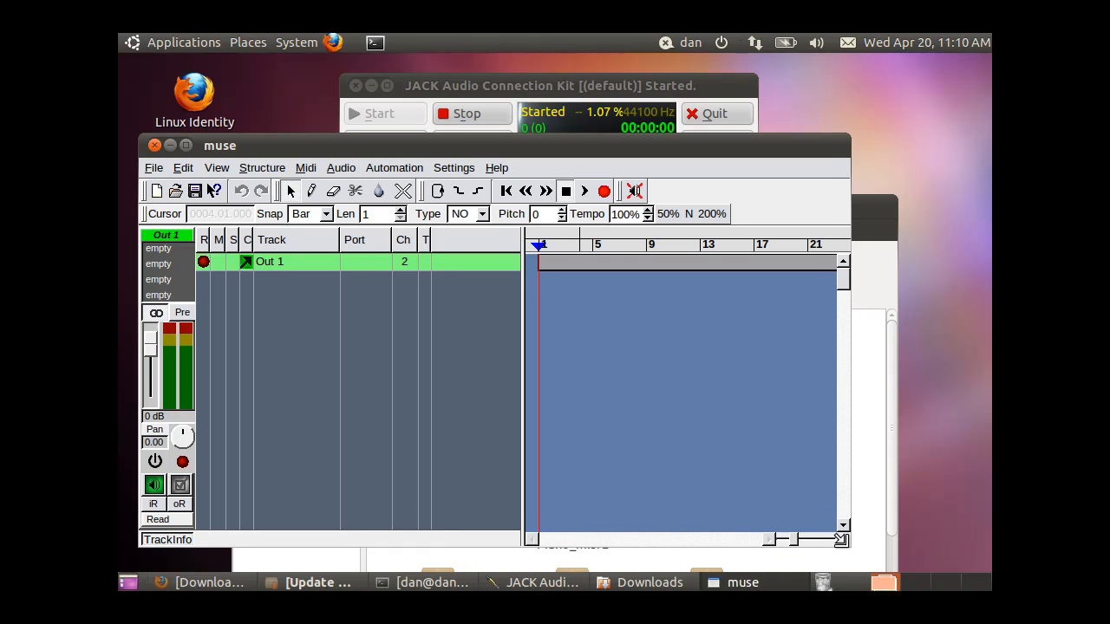
pyautogui.moveTo(737, 149); pyautogui.dragTo(731, 116)
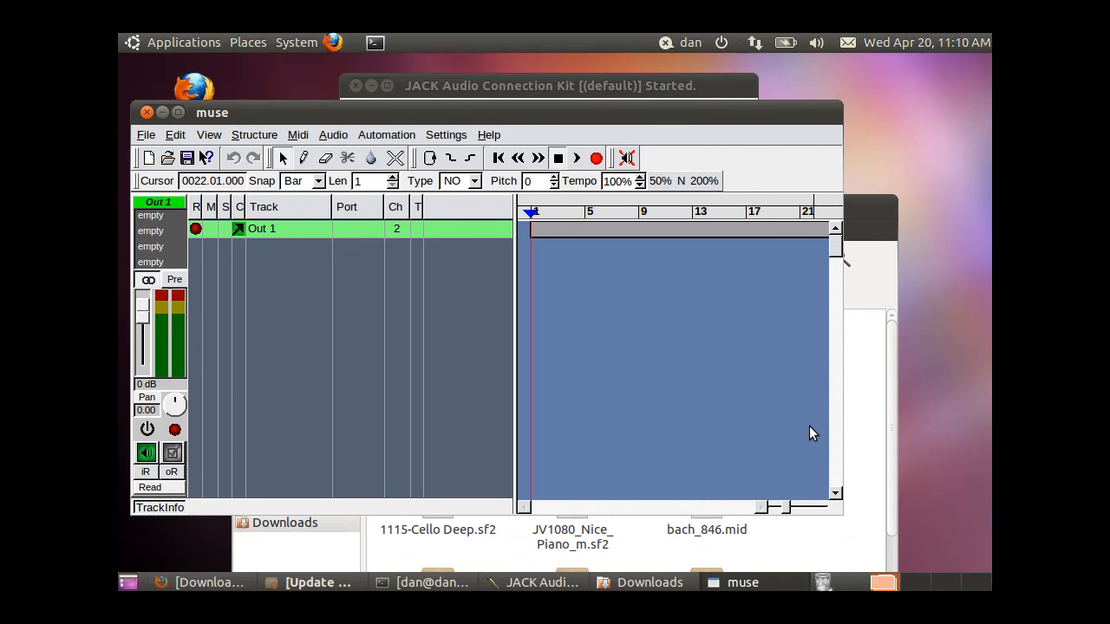
pyautogui.click(144, 137)
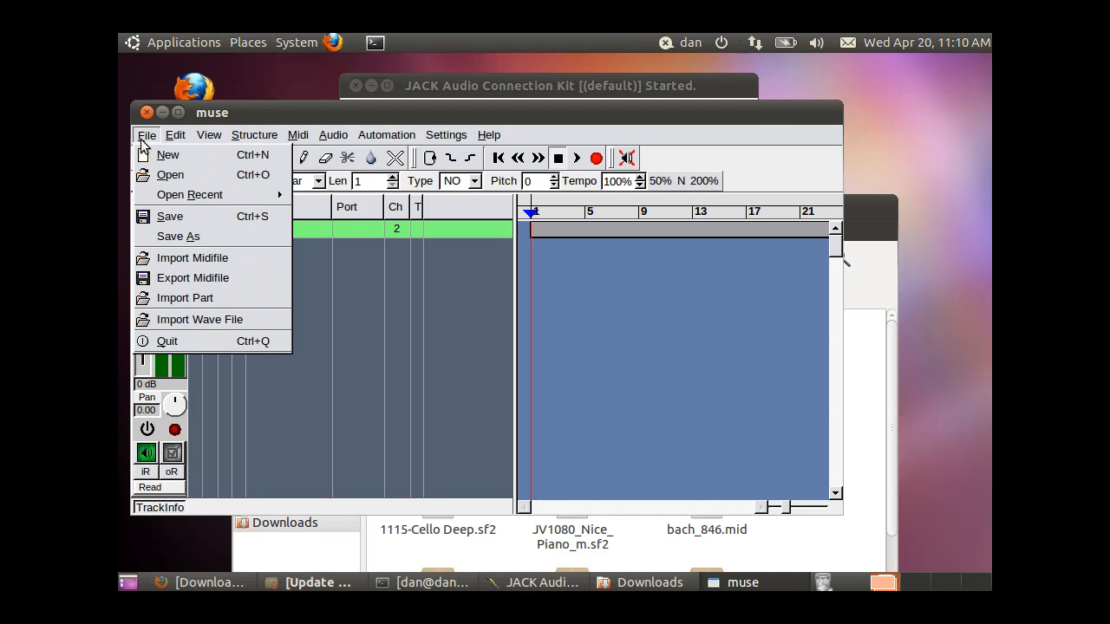
pyautogui.click(194, 182)
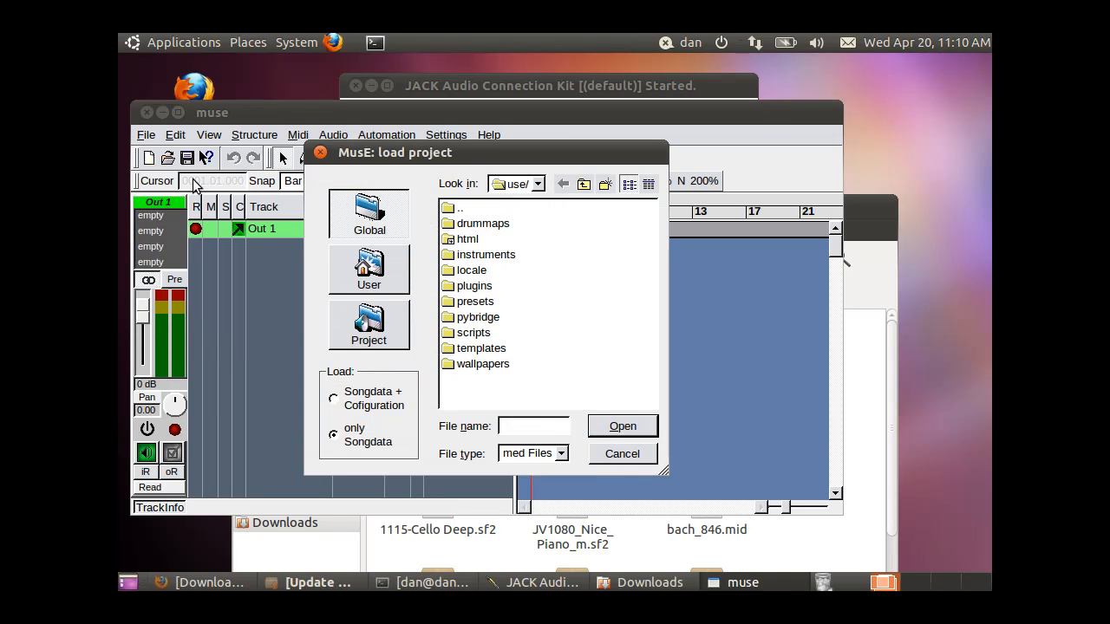
pyautogui.click(621, 455)
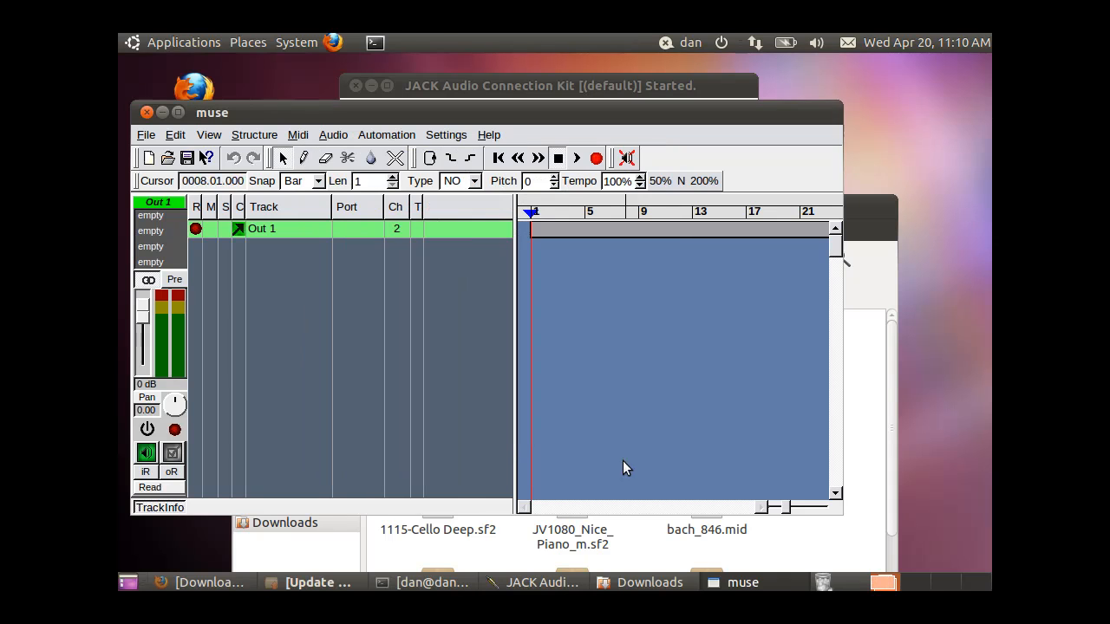
# Import the MIDI file bach_846.mid from the home Downloads folder and add it to the current project
pyautogui.click(145, 135)
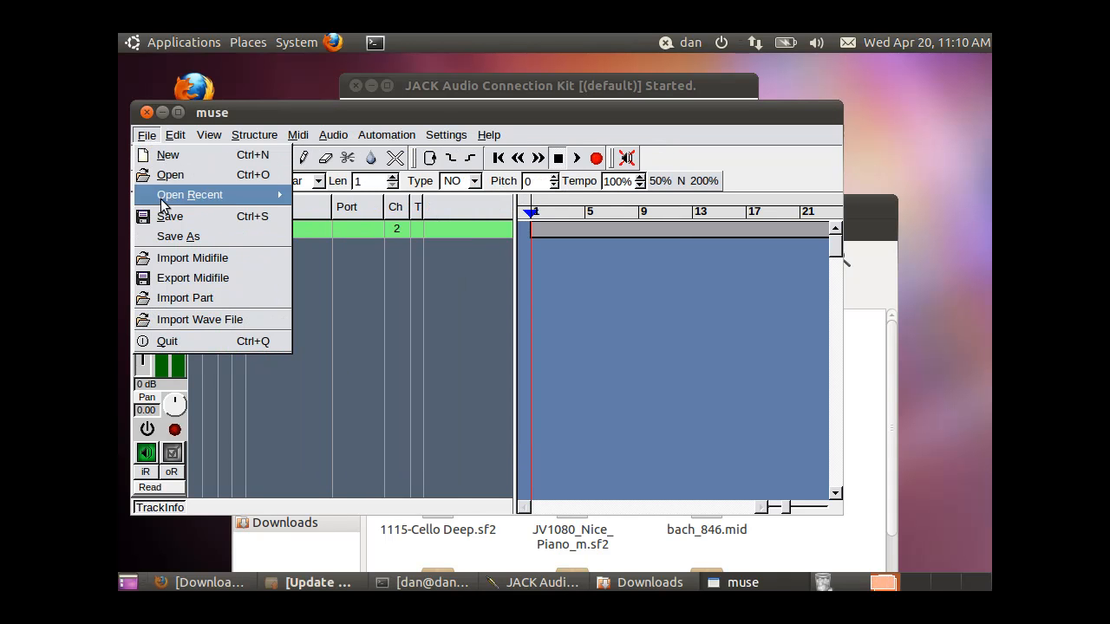
pyautogui.click(171, 260)
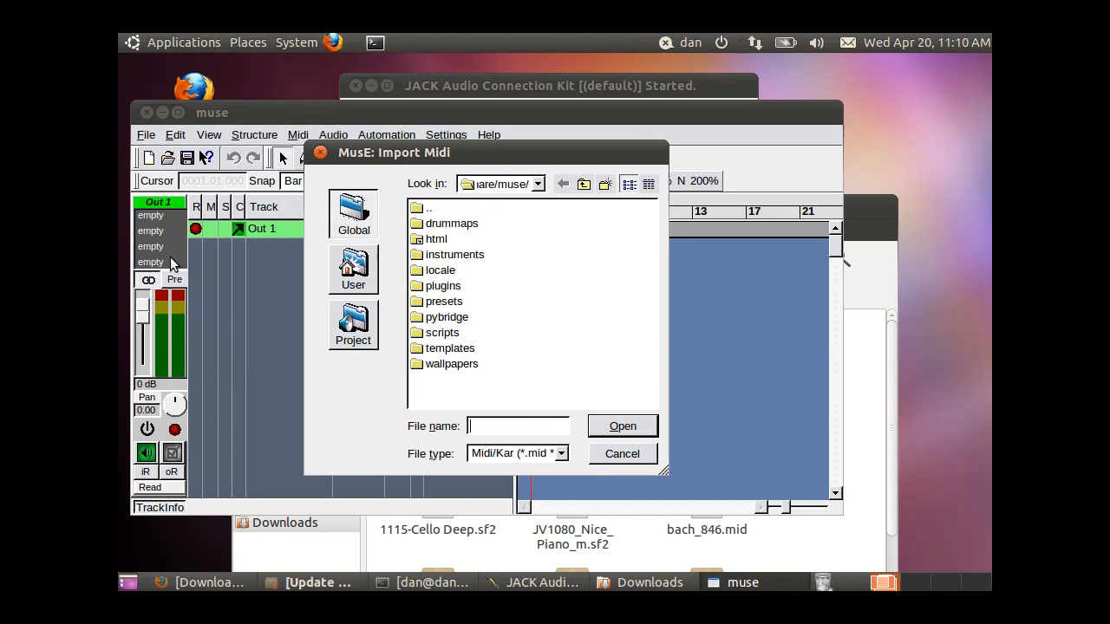
pyautogui.click(583, 184)
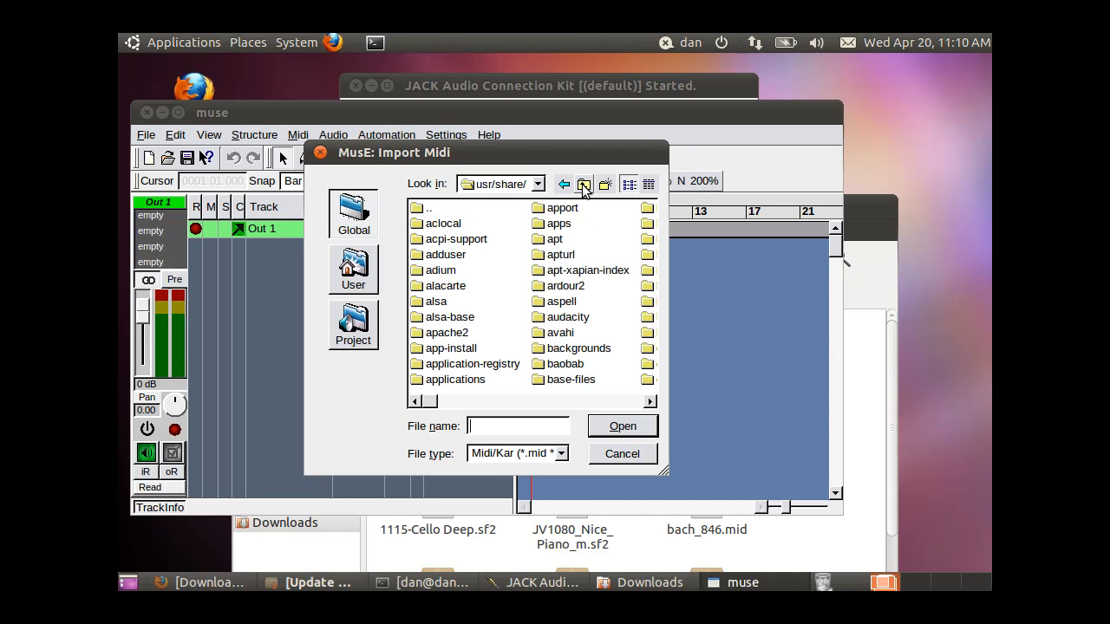
pyautogui.click(583, 185)
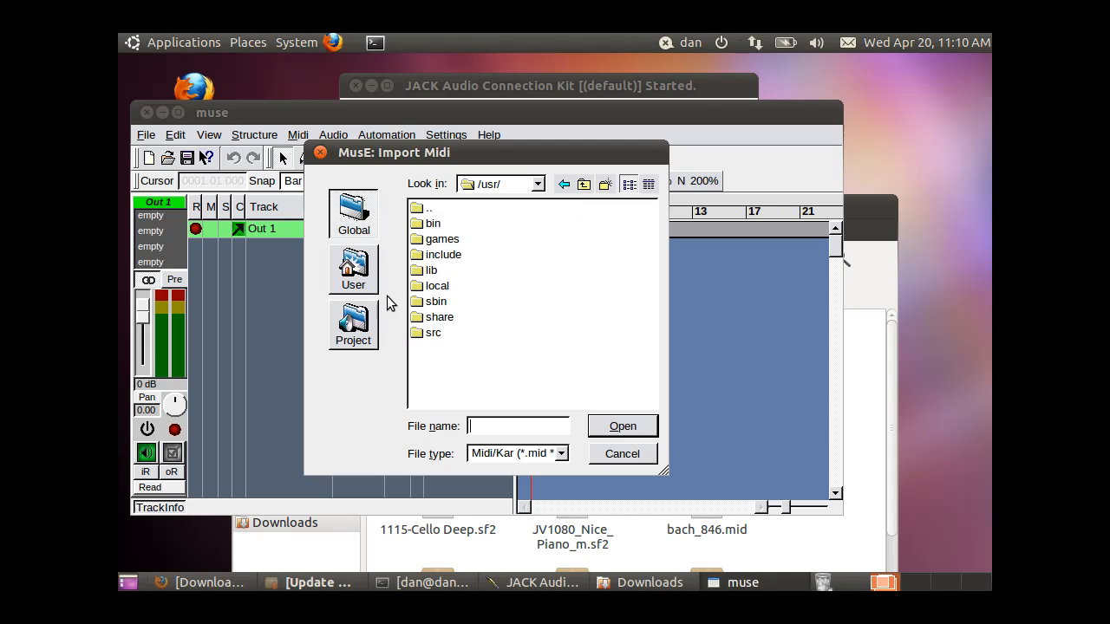
pyautogui.click(354, 274)
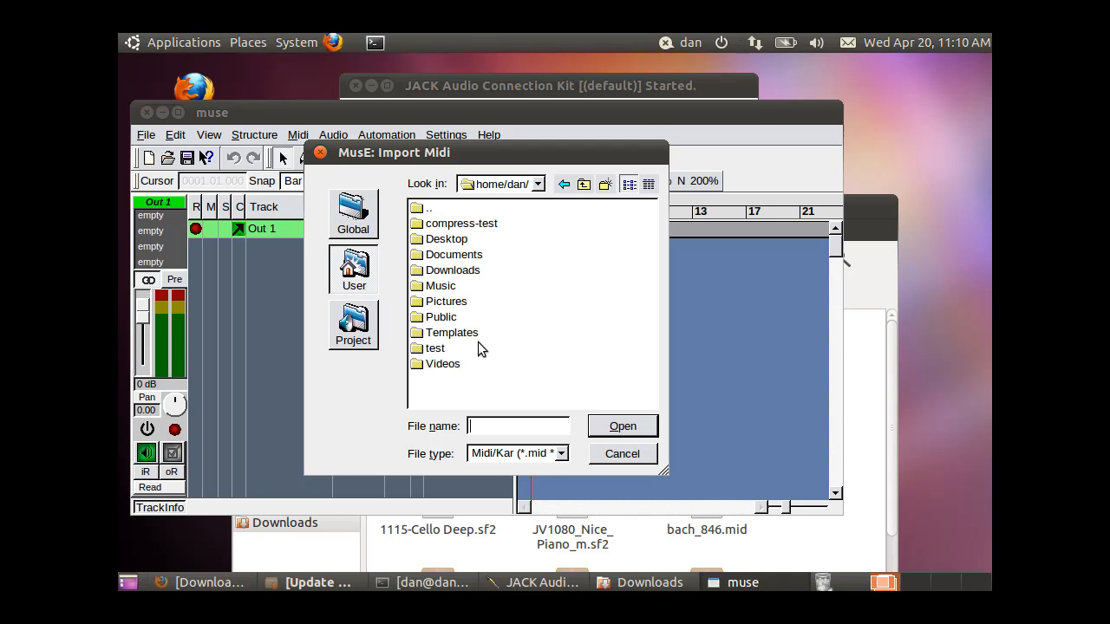
pyautogui.click(452, 270)
pyautogui.doubleClick(454, 269)
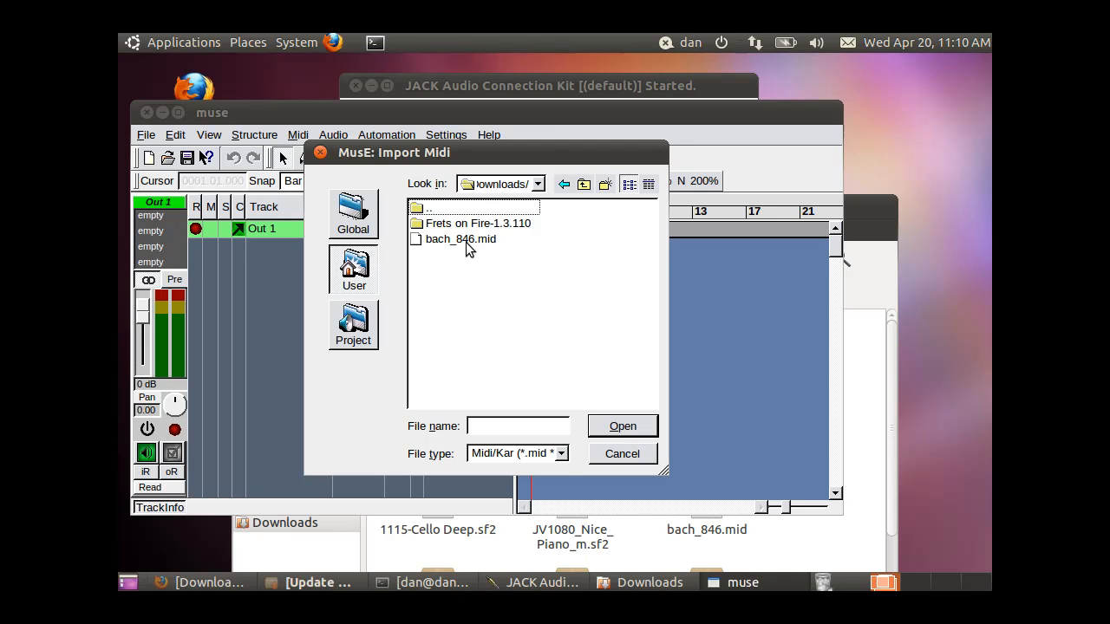
pyautogui.doubleClick(465, 242)
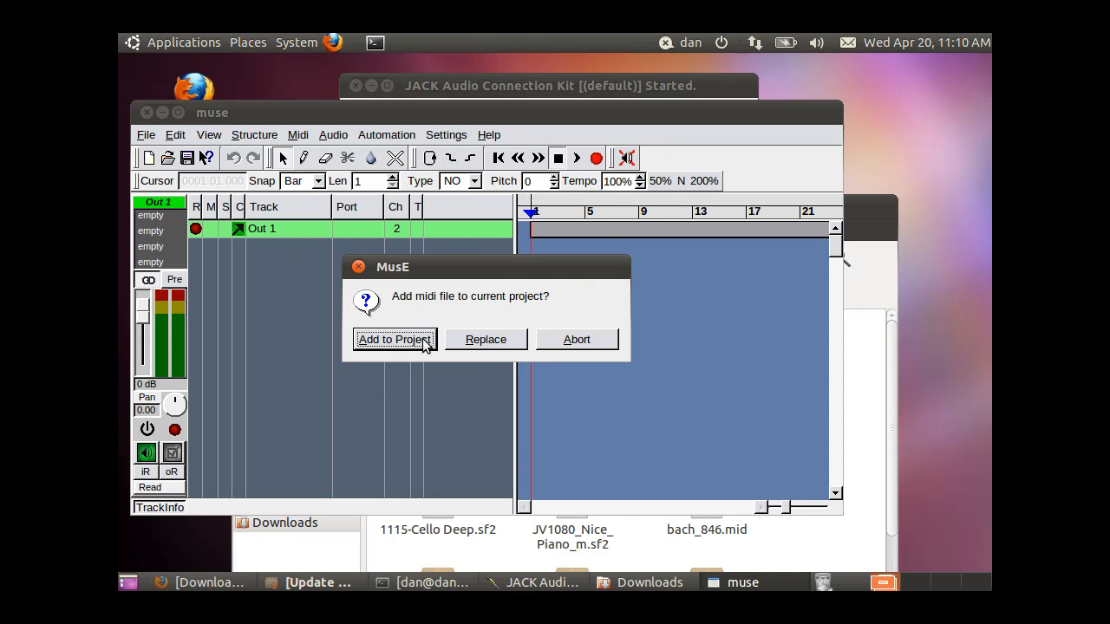
pyautogui.click(395, 340)
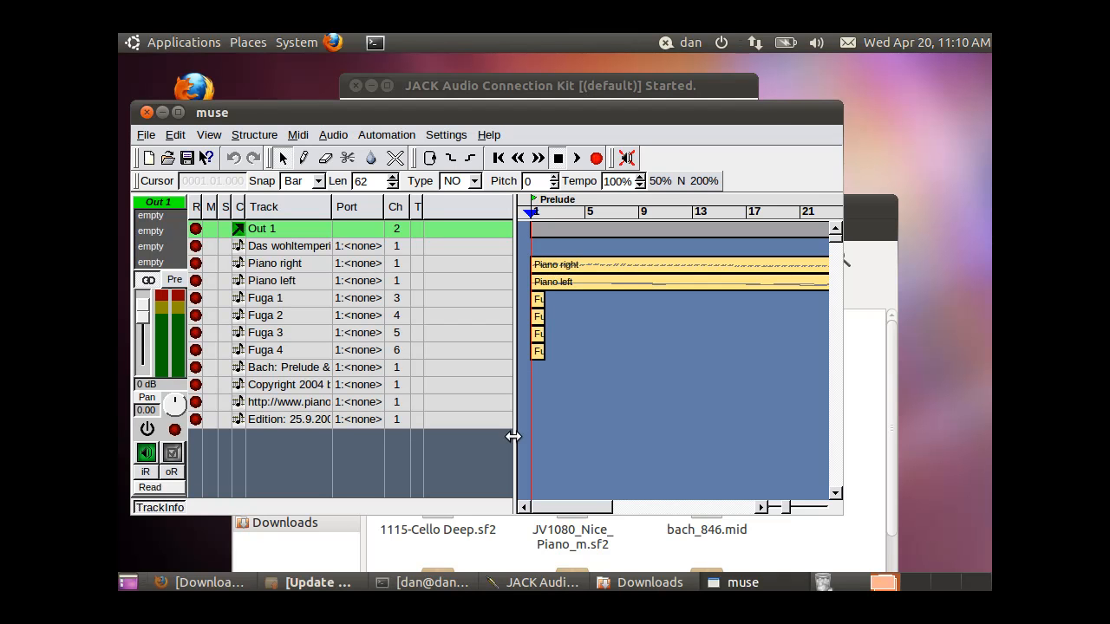
# Widen the MusE main window so more of the arrangement is shown and shift it slightly on the desktop
pyautogui.moveTo(840, 519); pyautogui.dragTo(973, 527)
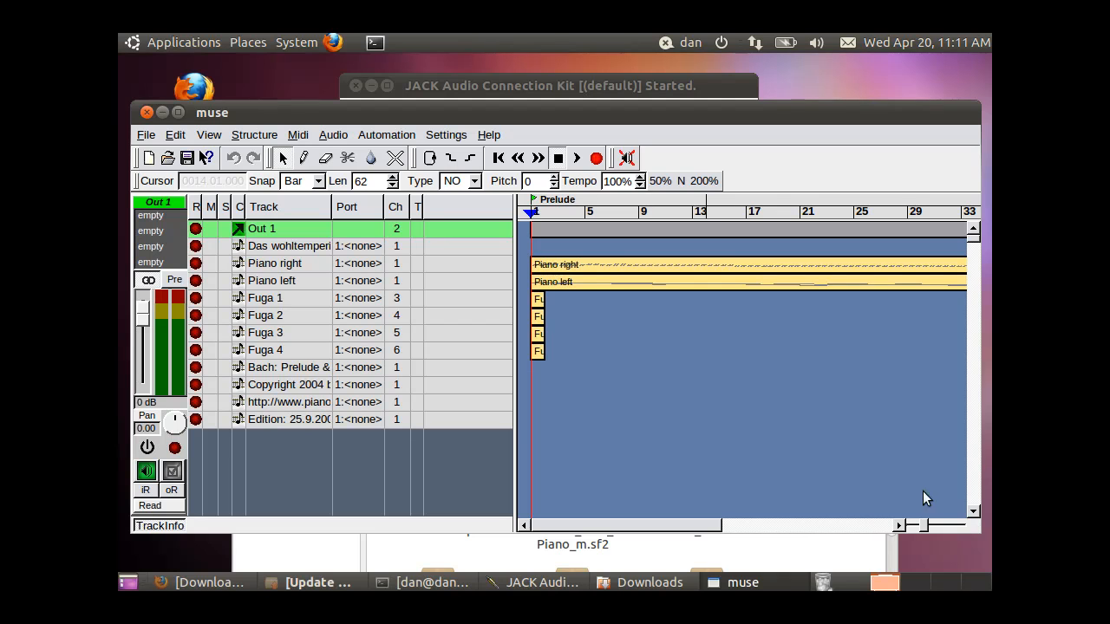
pyautogui.moveTo(863, 119); pyautogui.dragTo(857, 119)
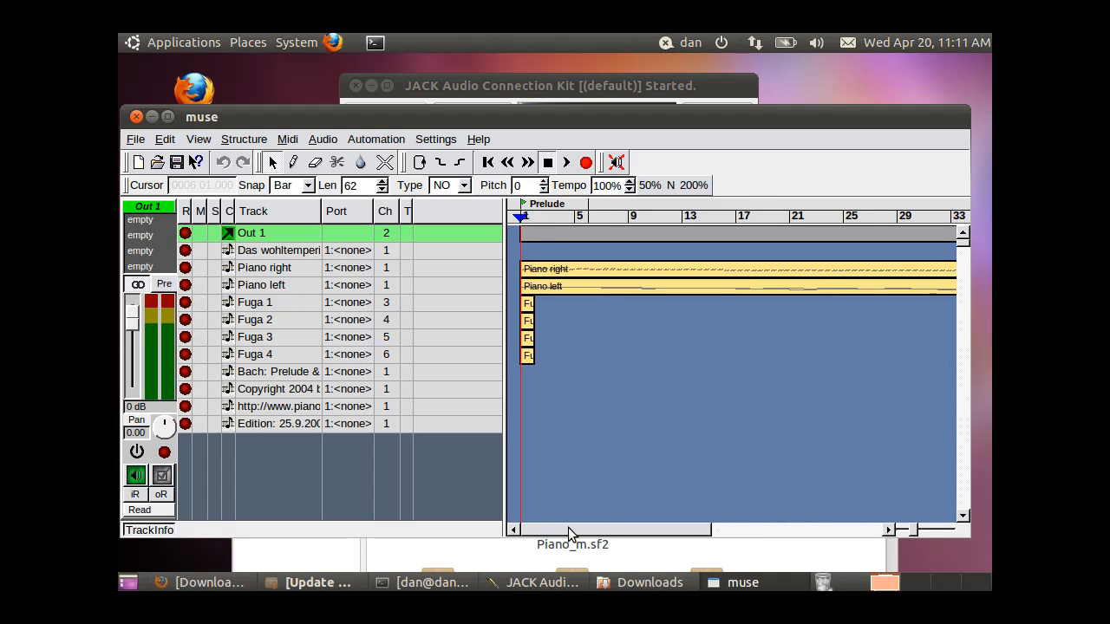
pyautogui.moveTo(562, 527); pyautogui.dragTo(500, 511)
# Add an instance of the fluidsynth soft synthesizer in the Midi Ports / Soft Synth configuration
pyautogui.click(438, 140)
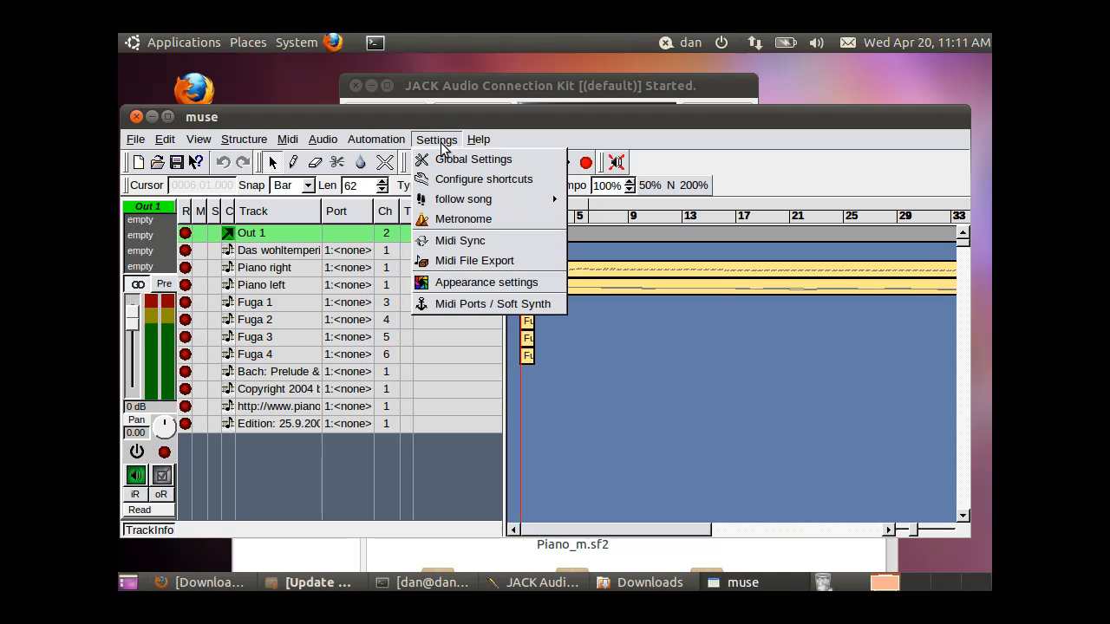
pyautogui.click(466, 306)
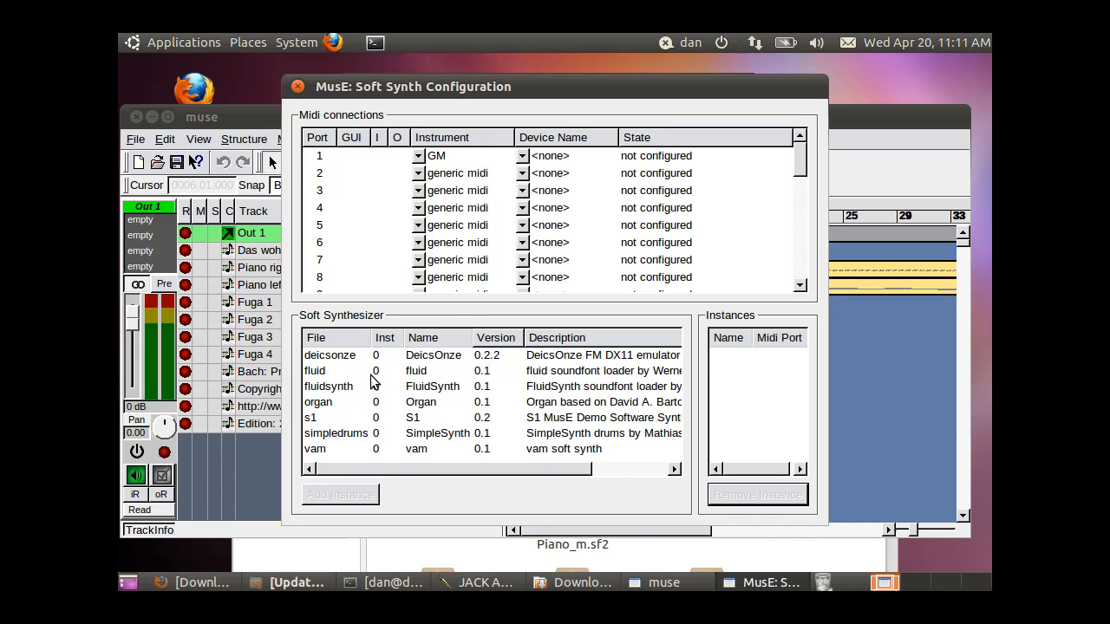
pyautogui.click(346, 387)
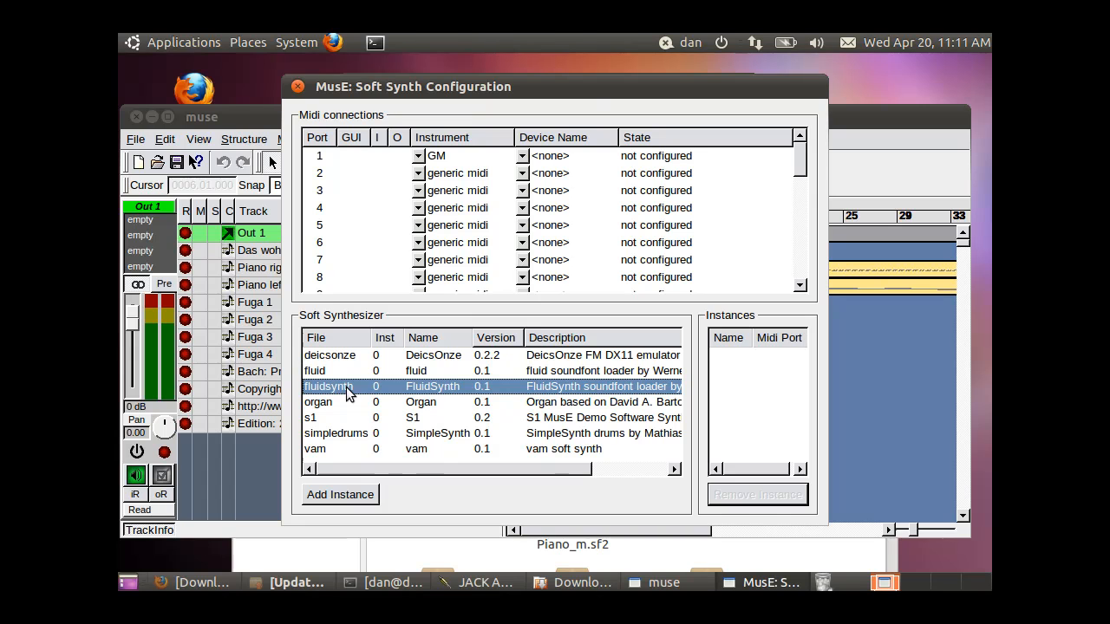
pyautogui.click(340, 495)
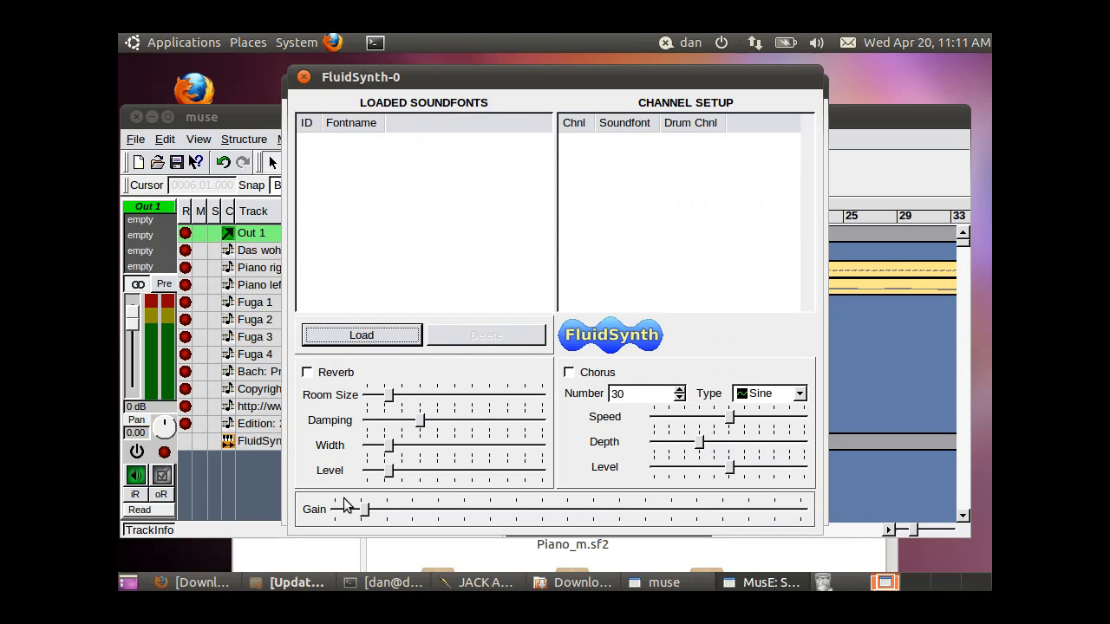
# Load the soundfonts JV1080_Nice_Piano_m.sf2 and 1115-Cello Deep.sf2 into FluidSynth and select the piano soundfont
pyautogui.moveTo(488, 77); pyautogui.dragTo(533, 58)
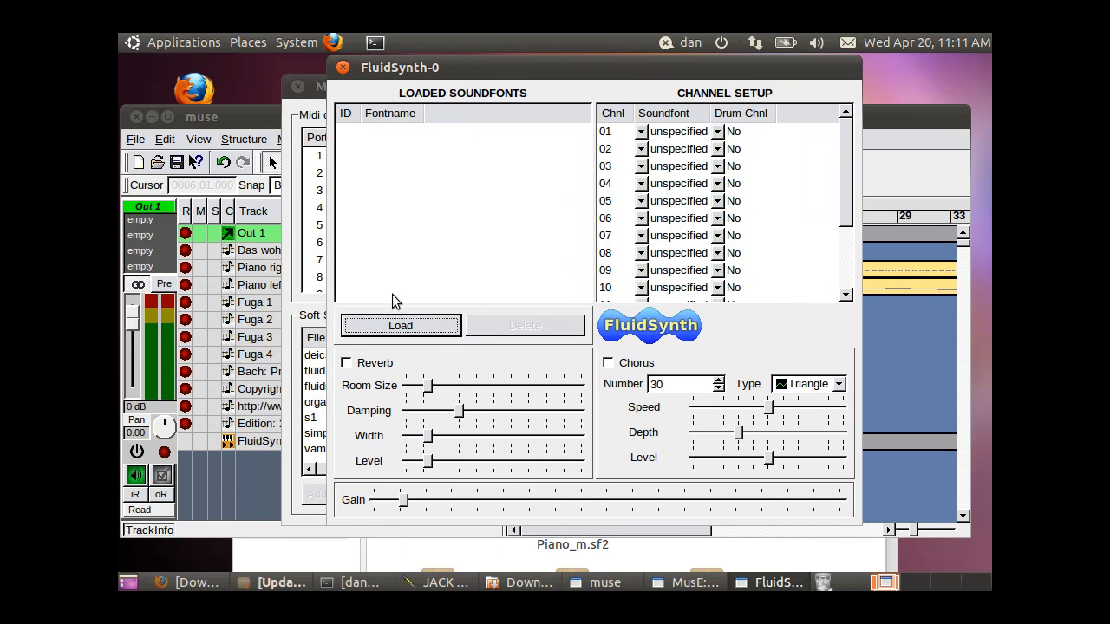
pyautogui.click(399, 325)
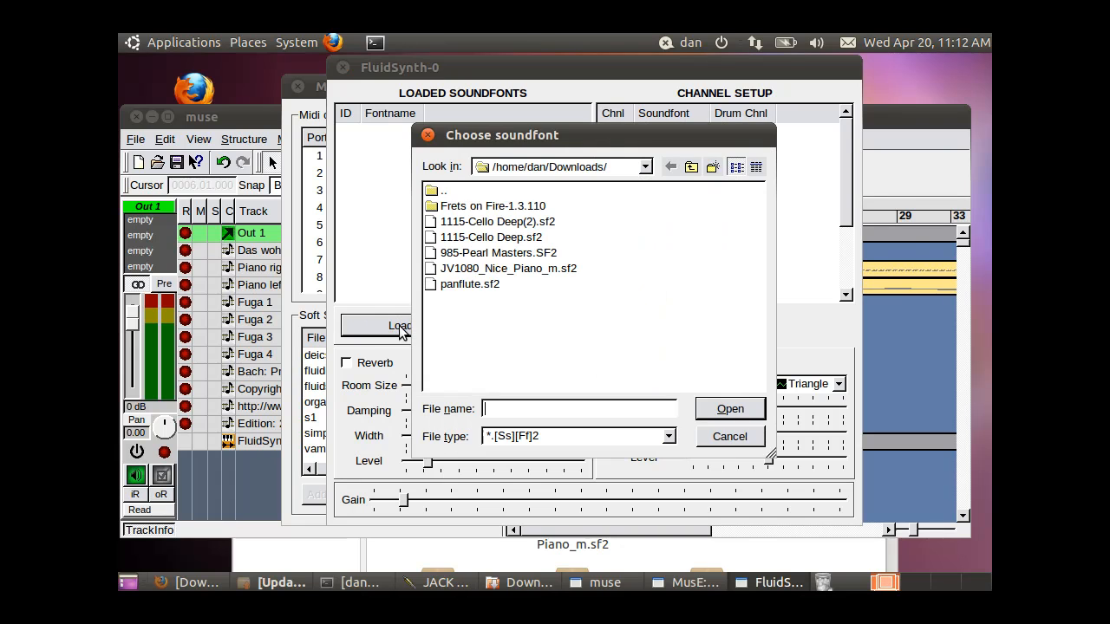
pyautogui.doubleClick(484, 269)
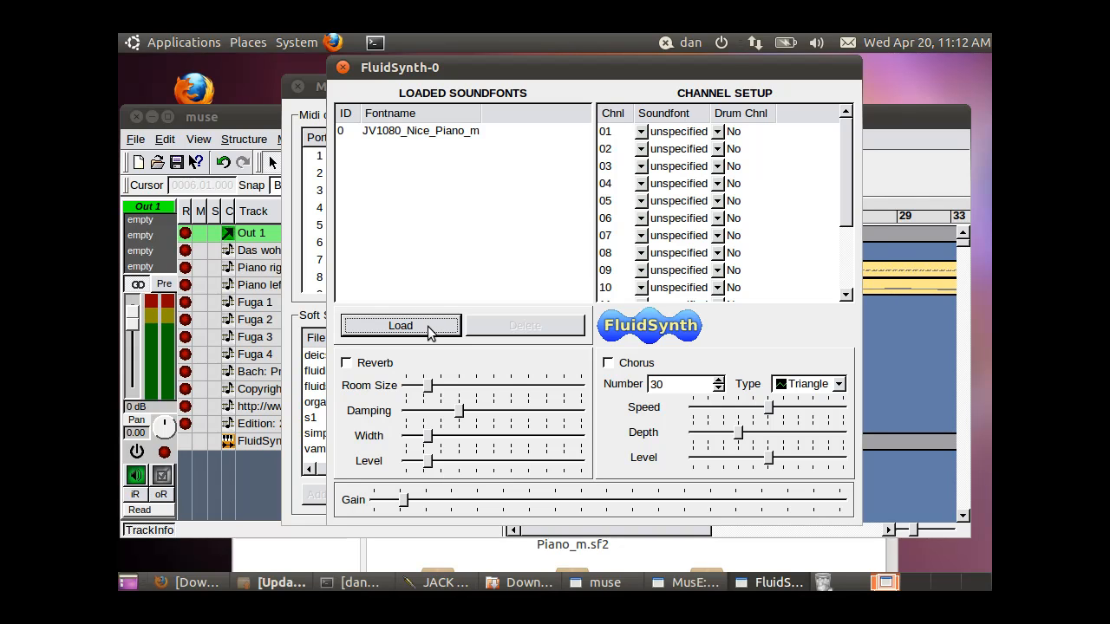
pyautogui.click(401, 326)
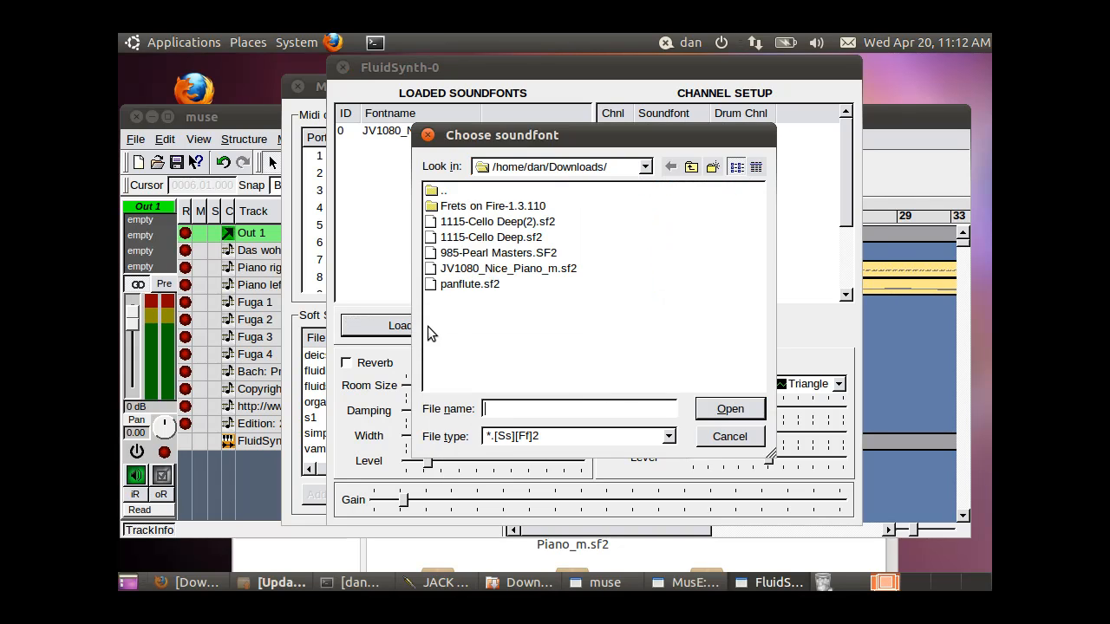
pyautogui.doubleClick(488, 238)
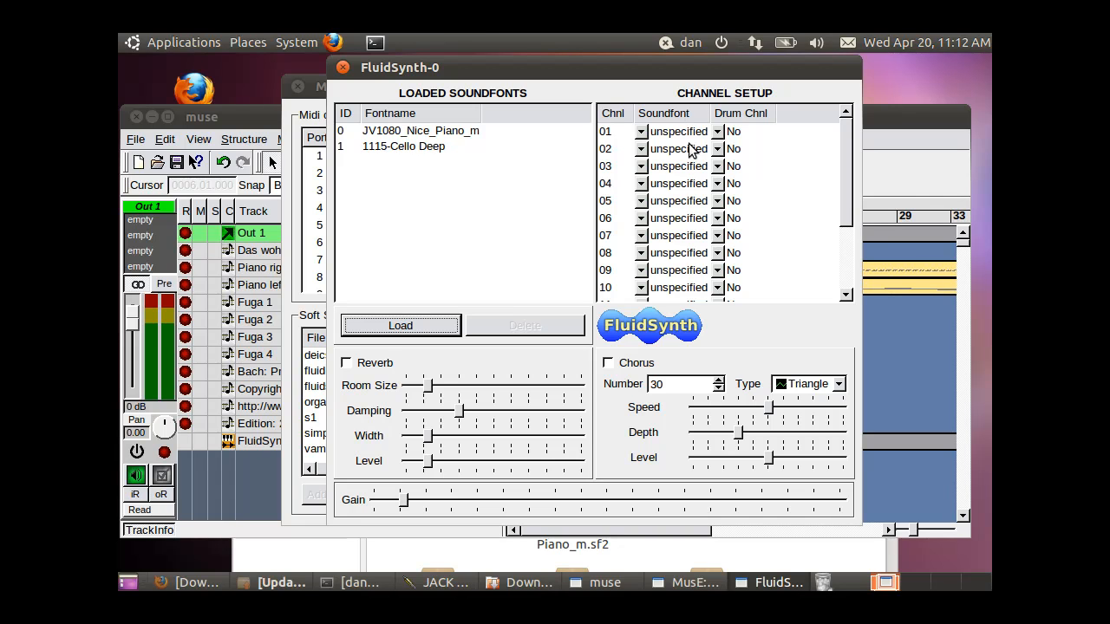
pyautogui.click(434, 136)
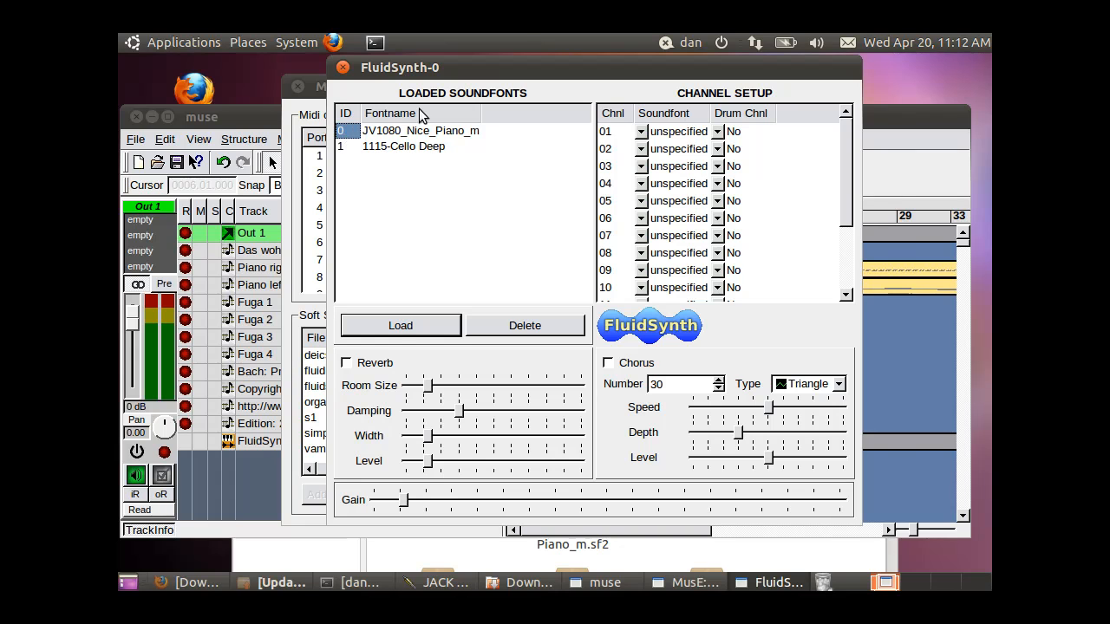
# Rearrange the FluidSynth and Soft Synth Configuration windows so the track list's port column and the MIDI connections are uncovered
pyautogui.moveTo(453, 57); pyautogui.dragTo(520, 69)
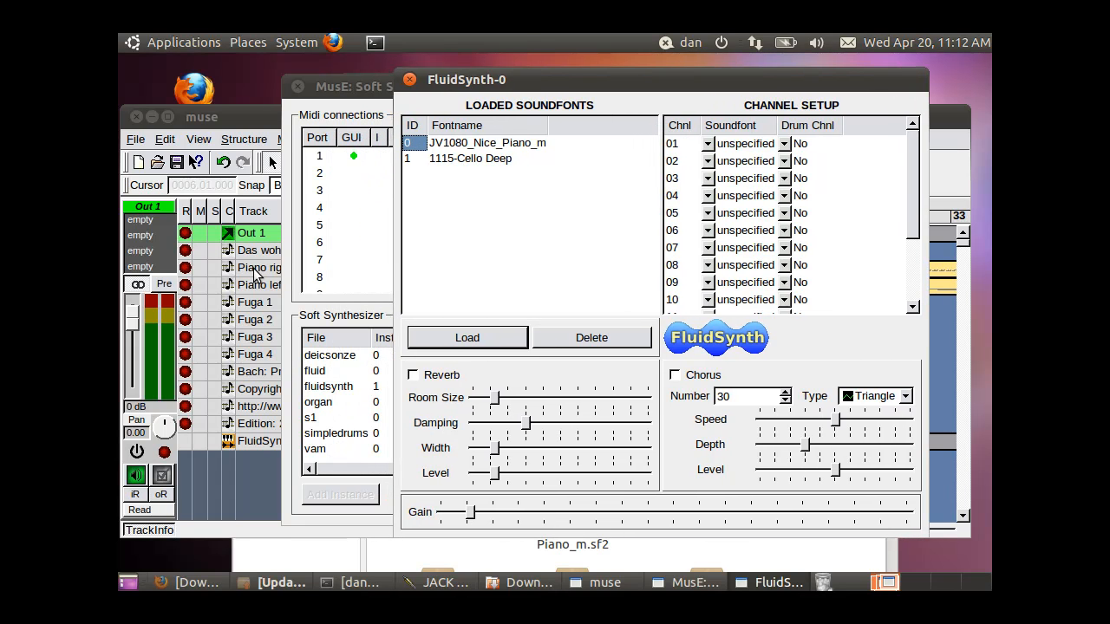
pyautogui.click(260, 123)
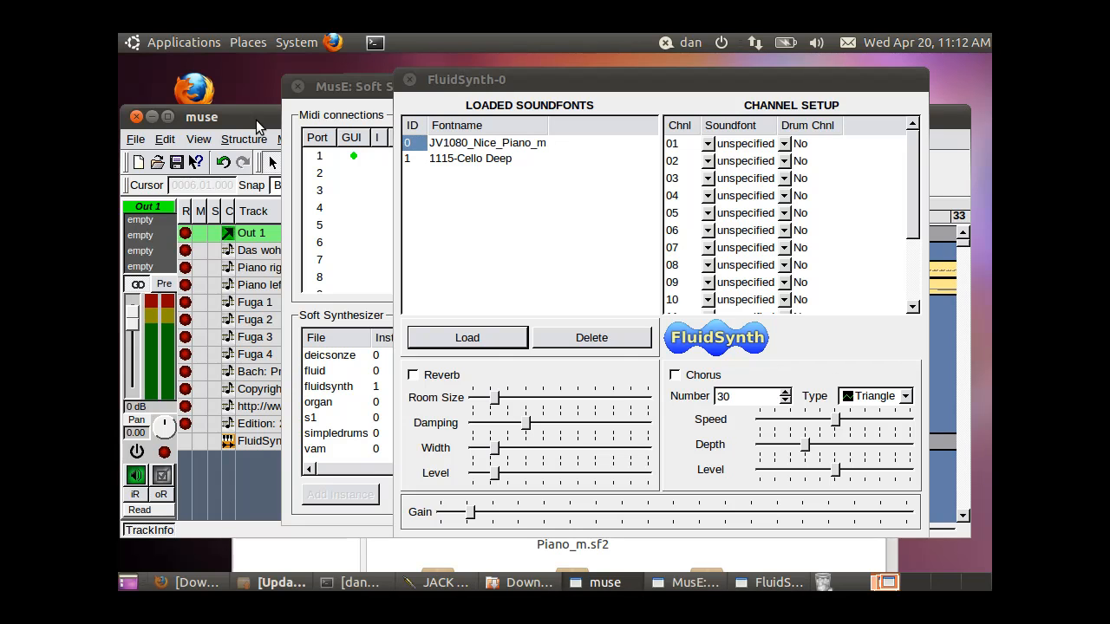
pyautogui.click(369, 90)
pyautogui.moveTo(368, 88); pyautogui.dragTo(469, 226)
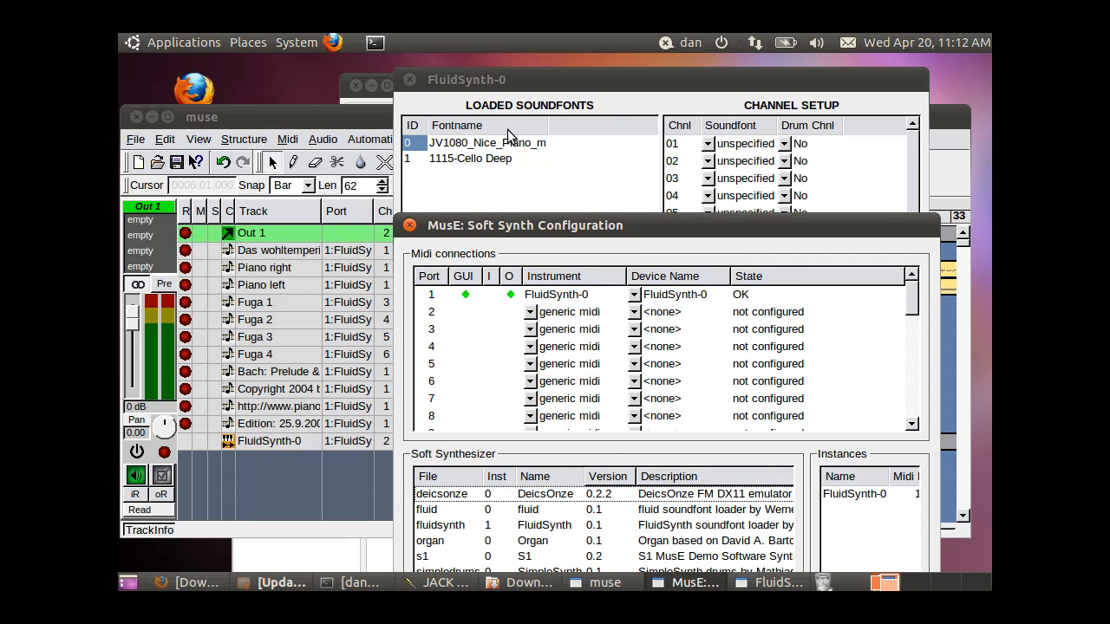
# Assign the JV1080_Nice_Piano_m soundfont to FluidSynth channel 01 and 1115-Cello Deep to channel 03
pyautogui.click(608, 83)
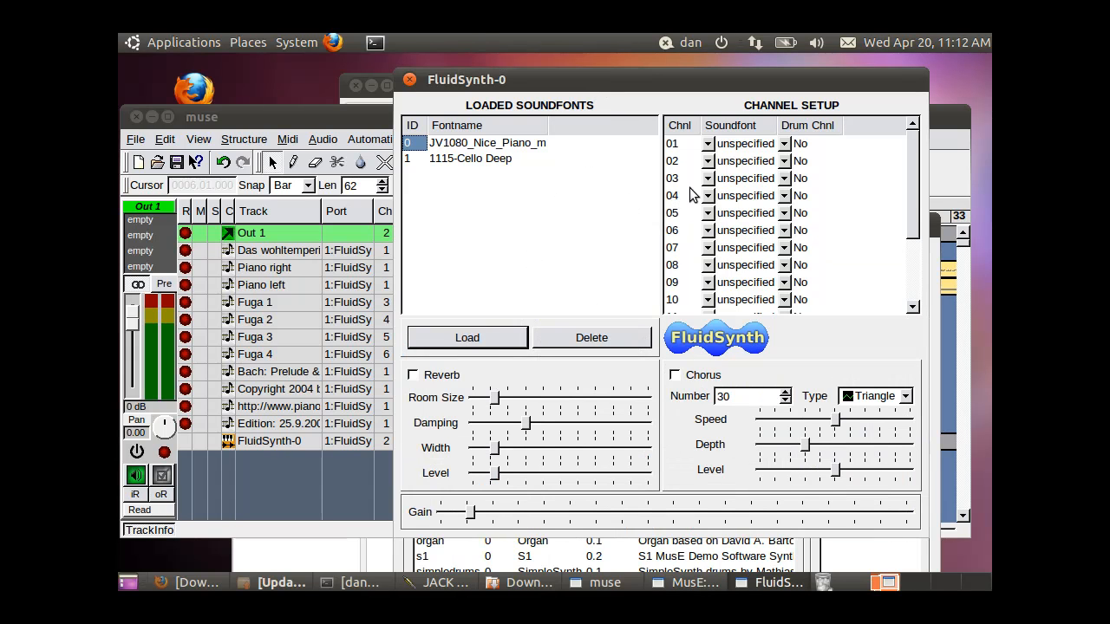
pyautogui.click(708, 145)
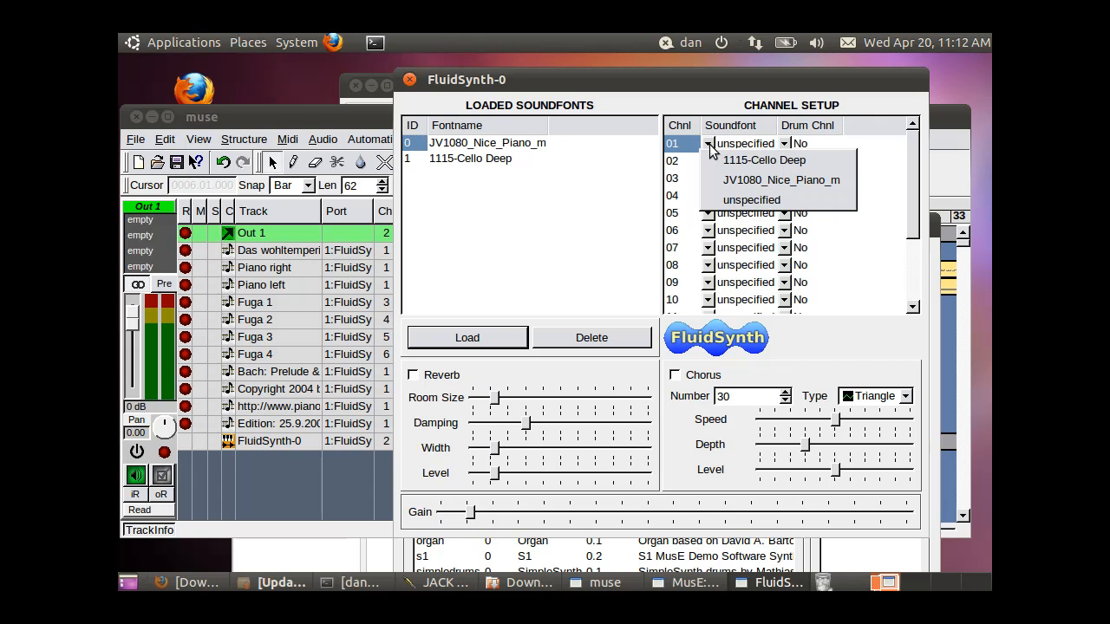
pyautogui.click(738, 180)
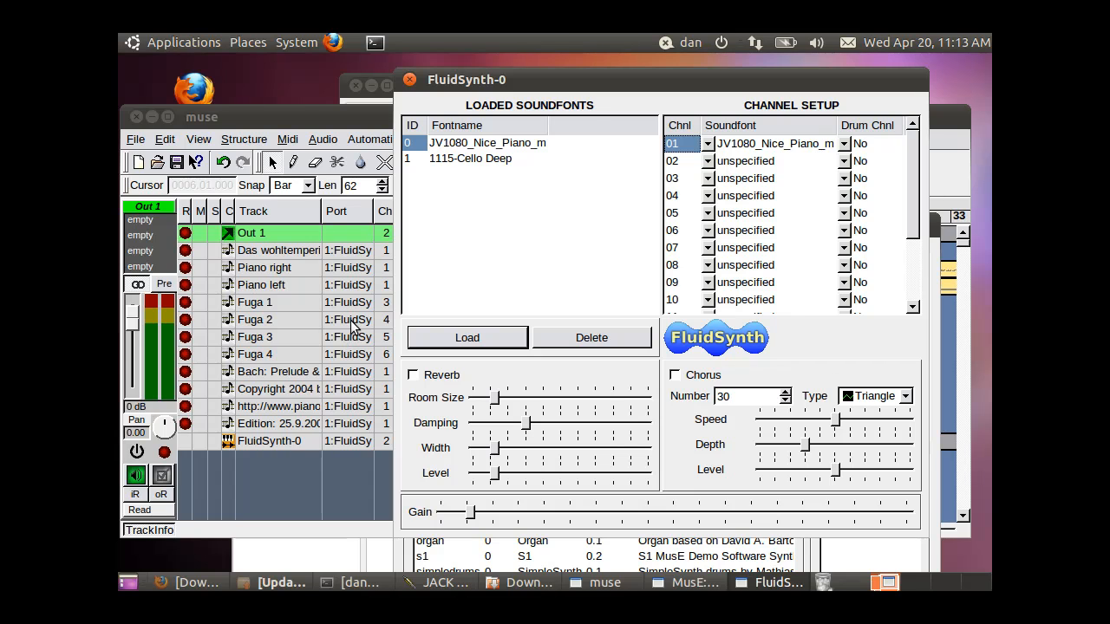
pyautogui.click(494, 161)
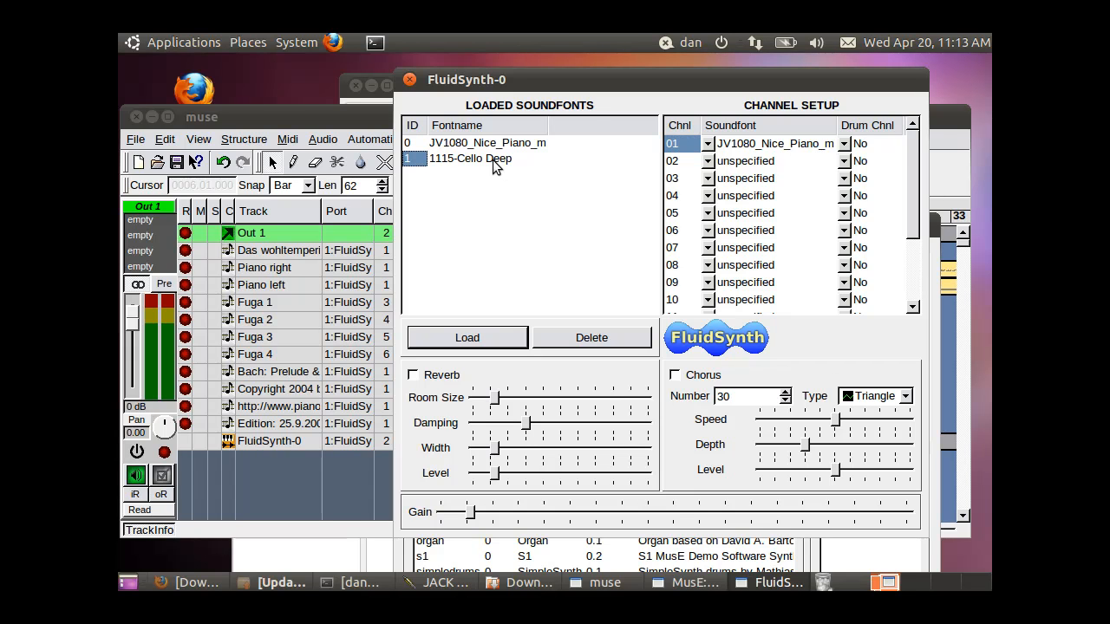
pyautogui.click(709, 163)
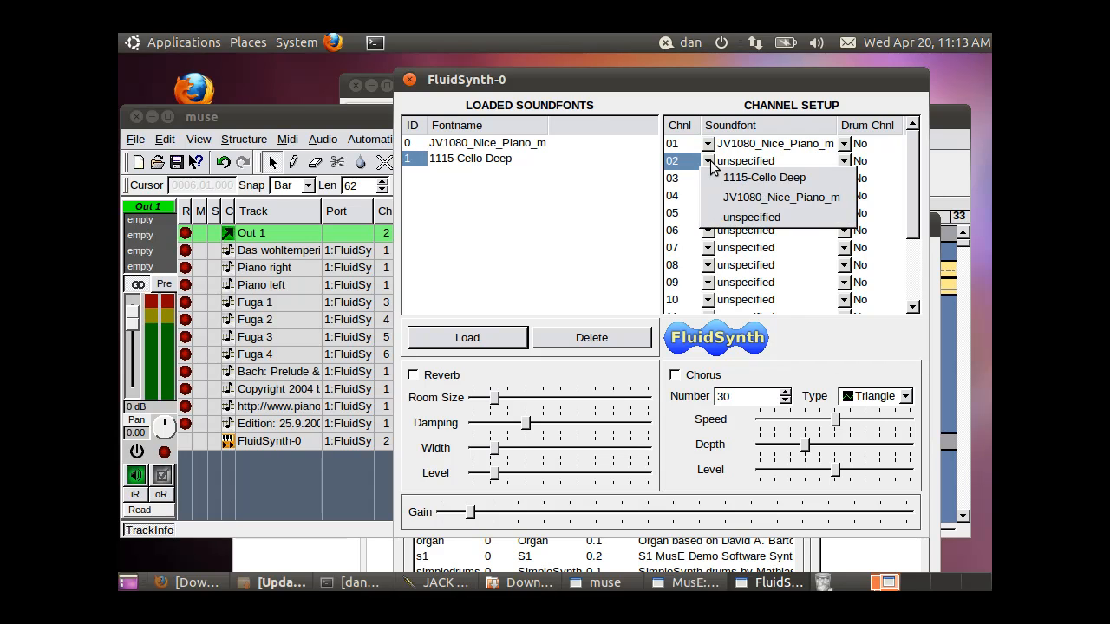
pyautogui.click(582, 203)
pyautogui.click(709, 178)
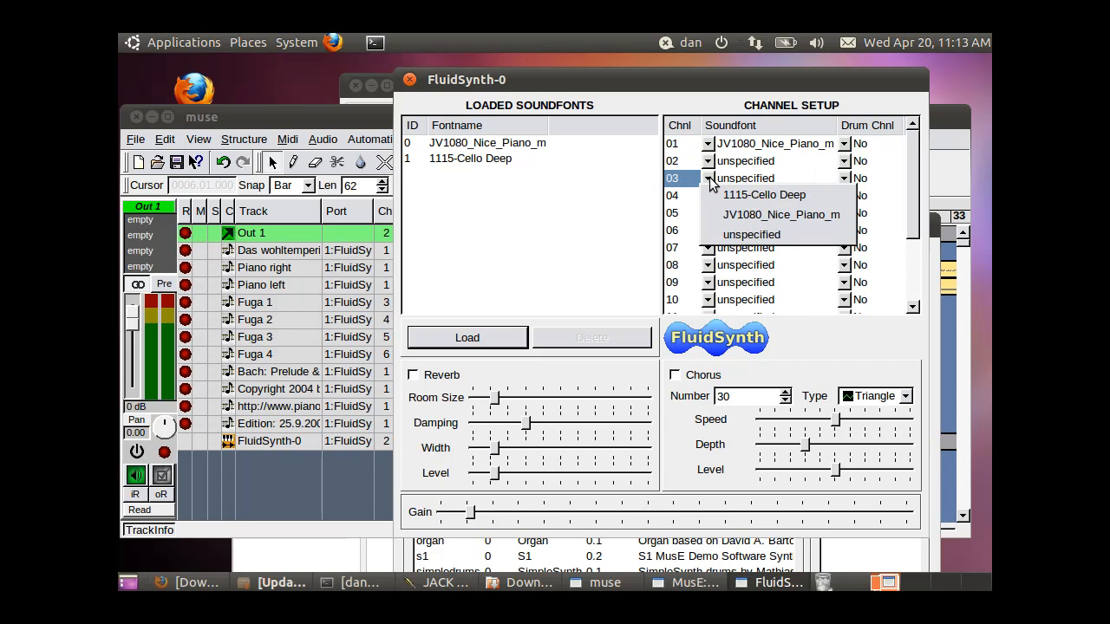
pyautogui.click(752, 199)
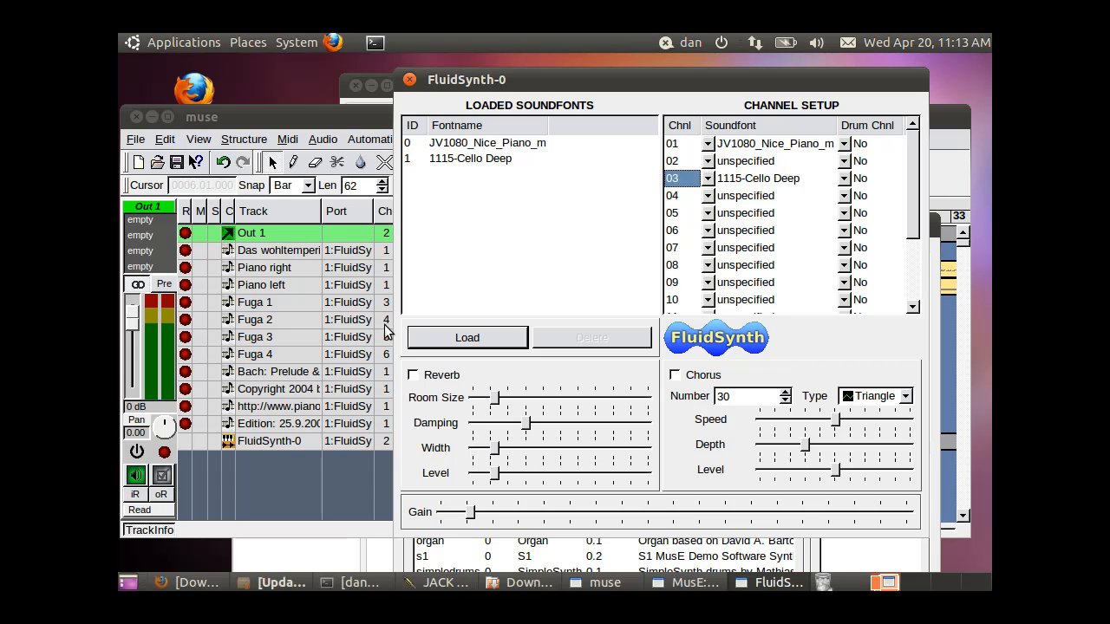
# Load the soundfont panflute.sf2 into FluidSynth and assign it to channel 04
pyautogui.click(494, 339)
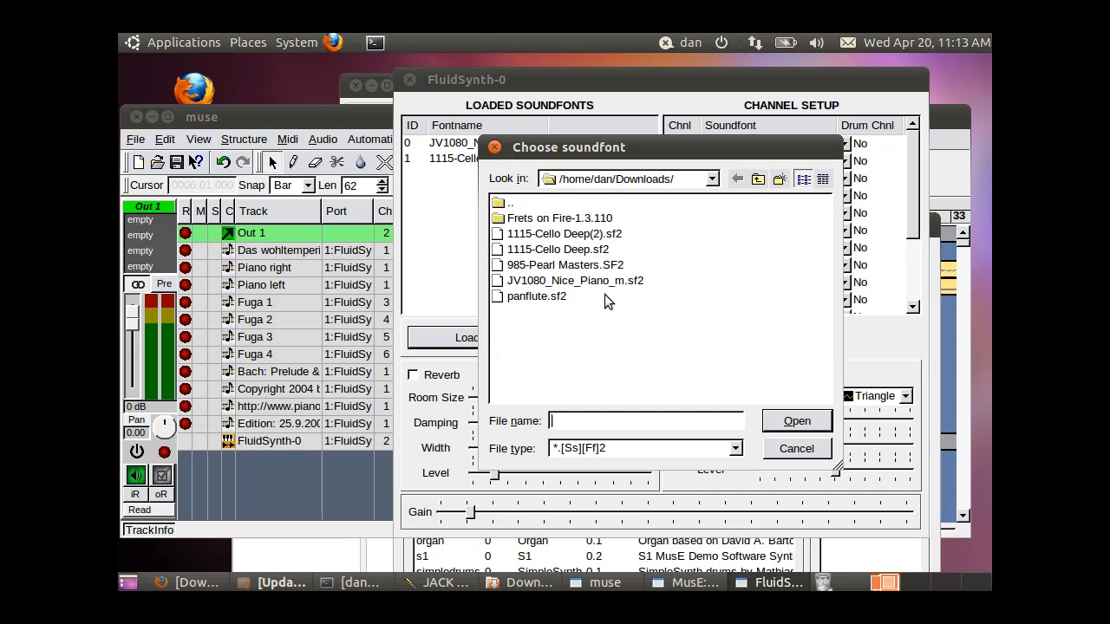
pyautogui.doubleClick(538, 298)
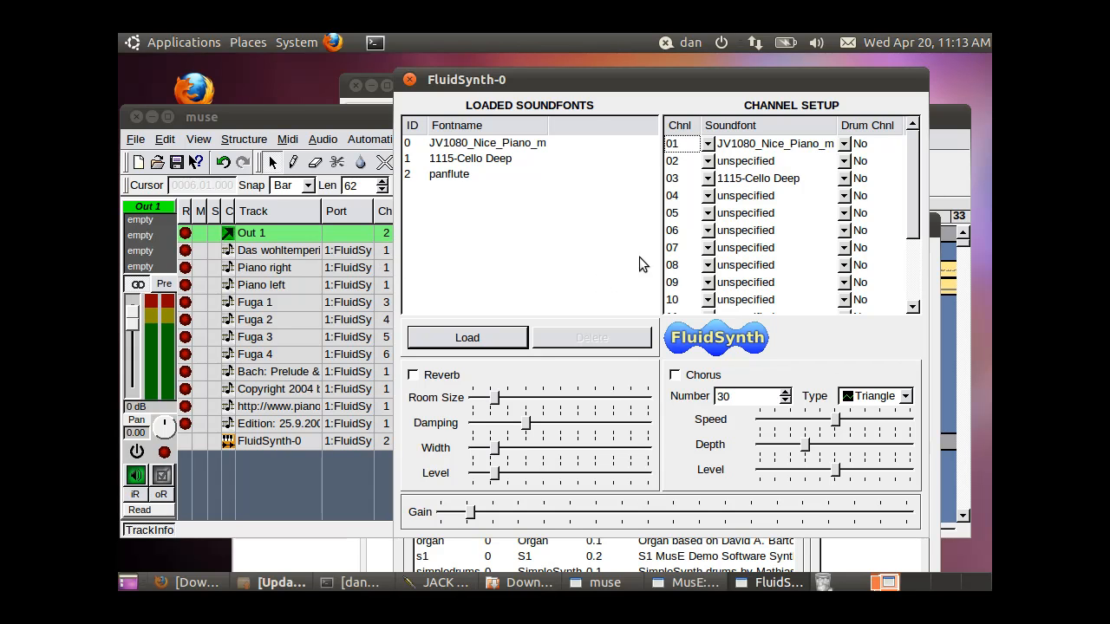
pyautogui.click(709, 196)
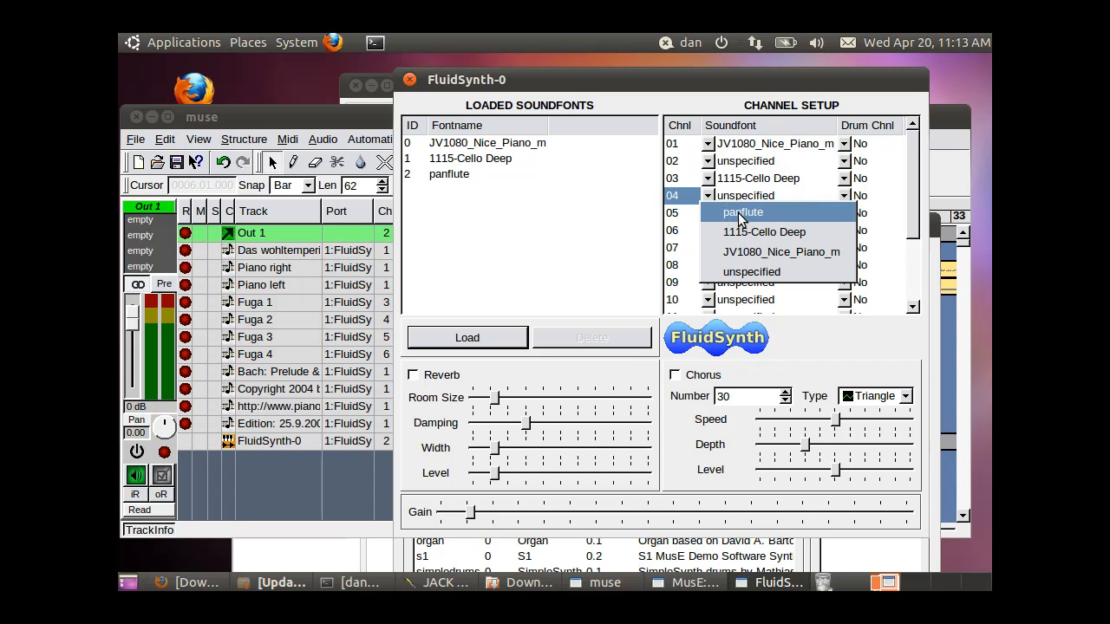
pyautogui.click(741, 213)
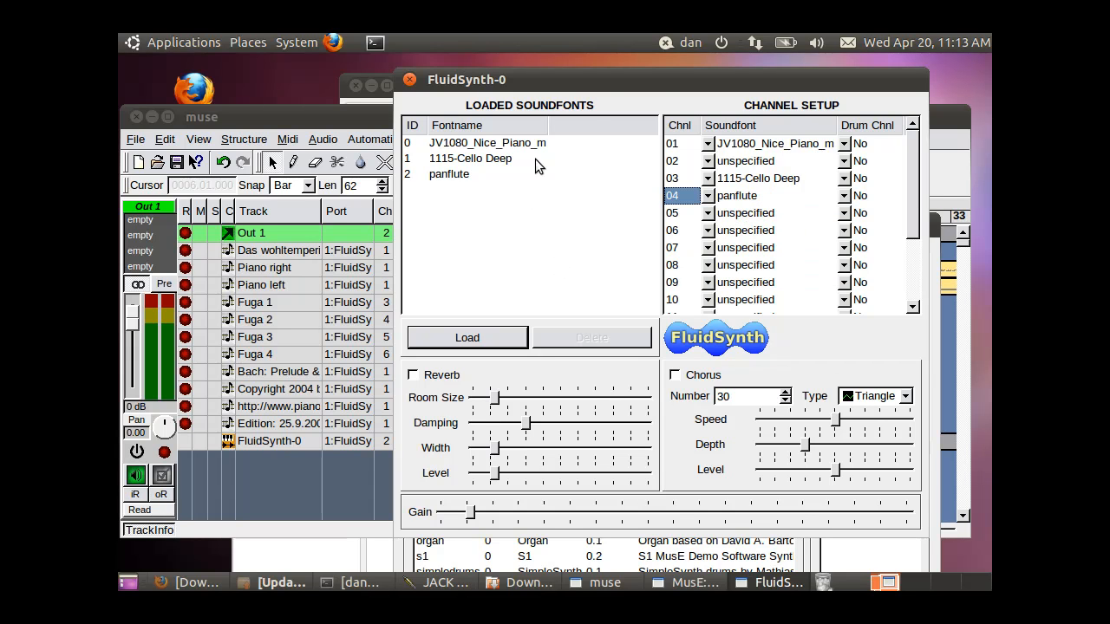
# Assign JV1080_Nice_Piano_m to FluidSynth channels 05 and 06 and raise the gain to a little over a quarter of its range
pyautogui.moveTo(652, 82); pyautogui.dragTo(646, 81)
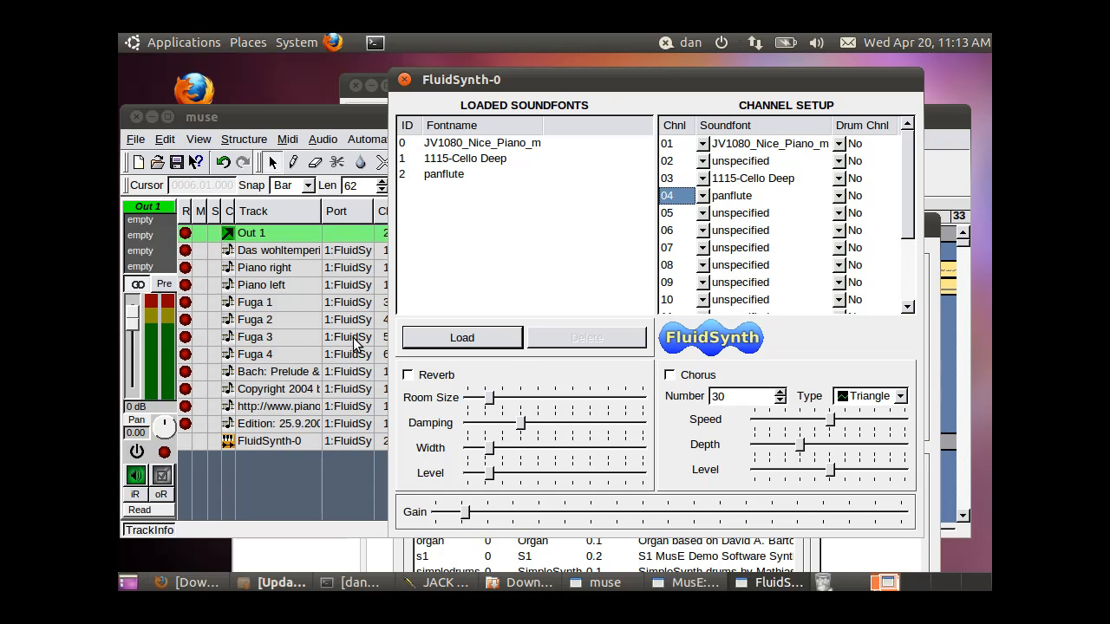
pyautogui.click(703, 212)
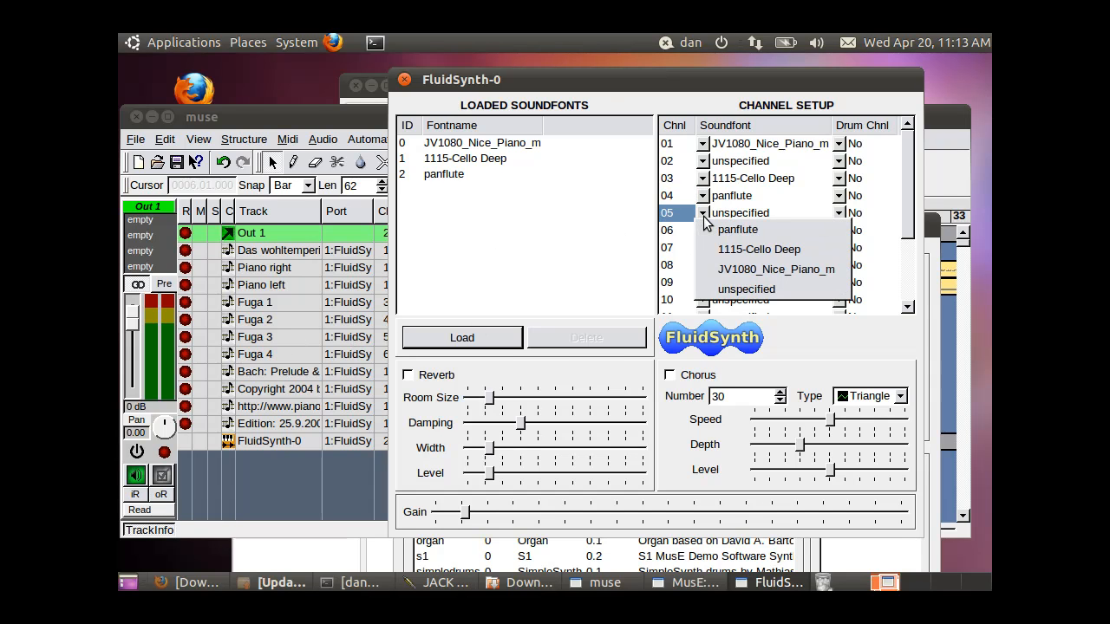
pyautogui.click(741, 270)
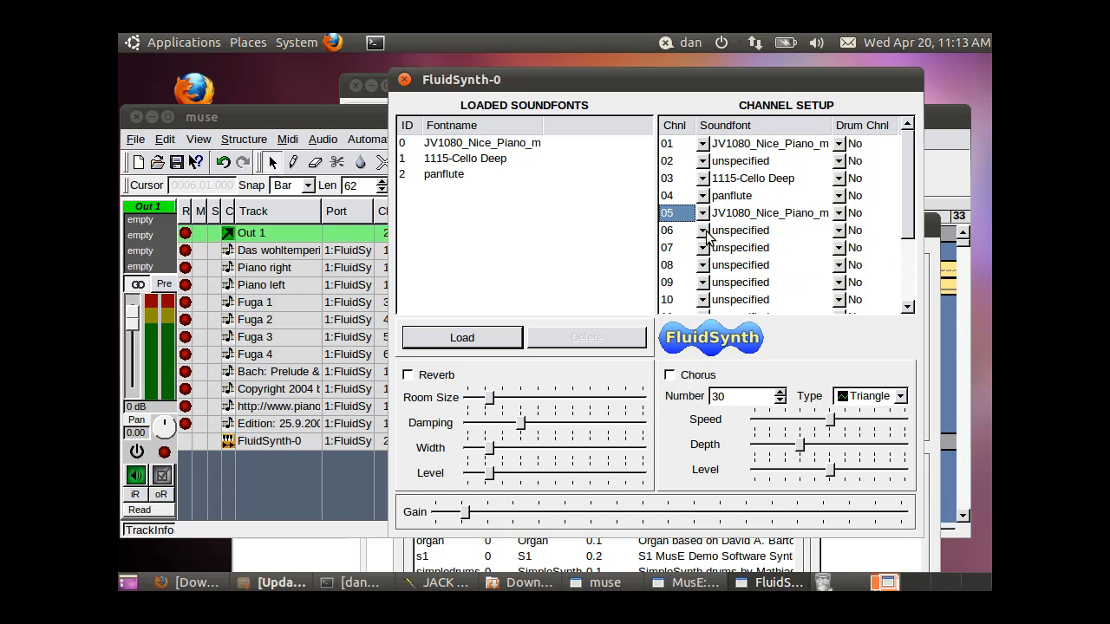
pyautogui.click(702, 230)
pyautogui.click(755, 289)
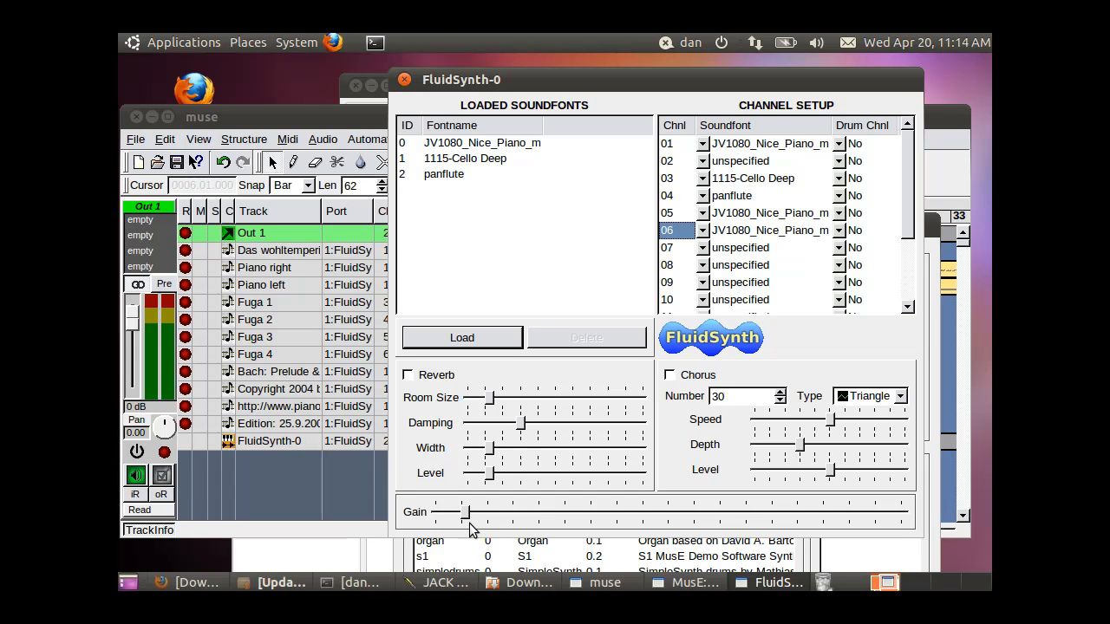
pyautogui.moveTo(468, 518); pyautogui.dragTo(570, 516)
# Move the MusE main window higher on the desktop and close the FluidSynth and Soft Synth Configuration windows to uncover the arrangement
pyautogui.moveTo(668, 80); pyautogui.dragTo(633, 60)
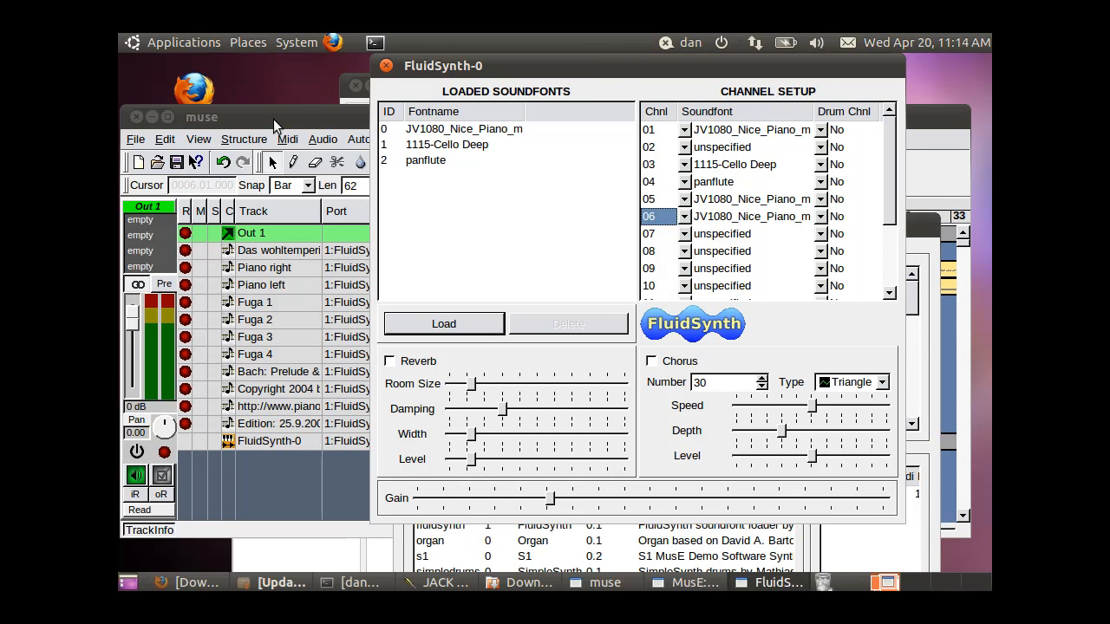
pyautogui.click(273, 119)
pyautogui.moveTo(304, 111); pyautogui.dragTo(327, 115)
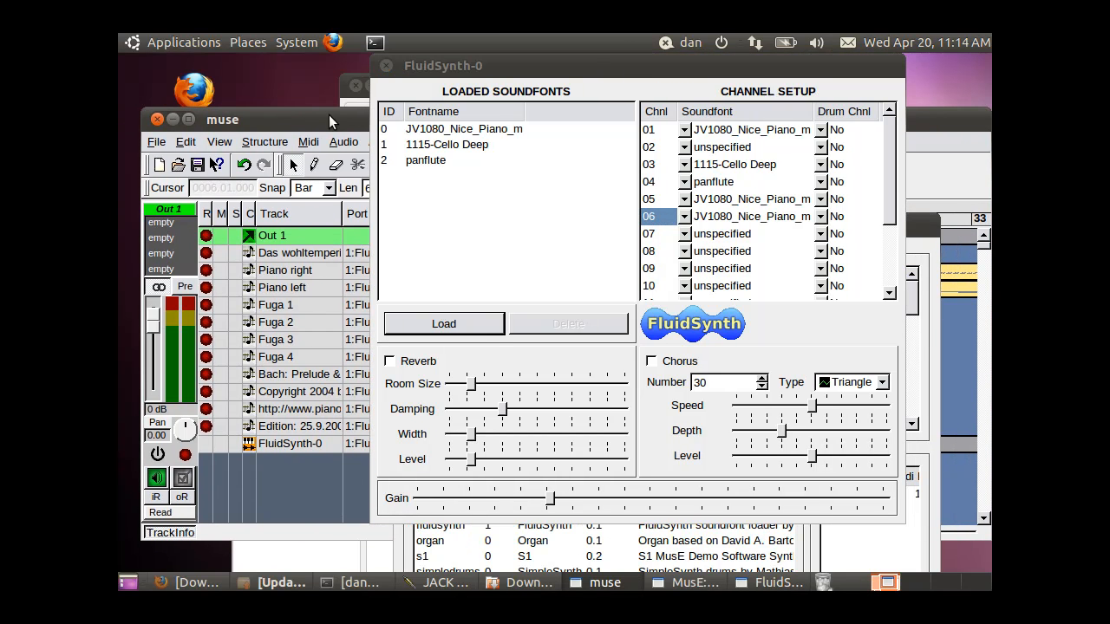
pyautogui.moveTo(589, 62); pyautogui.dragTo(584, 65)
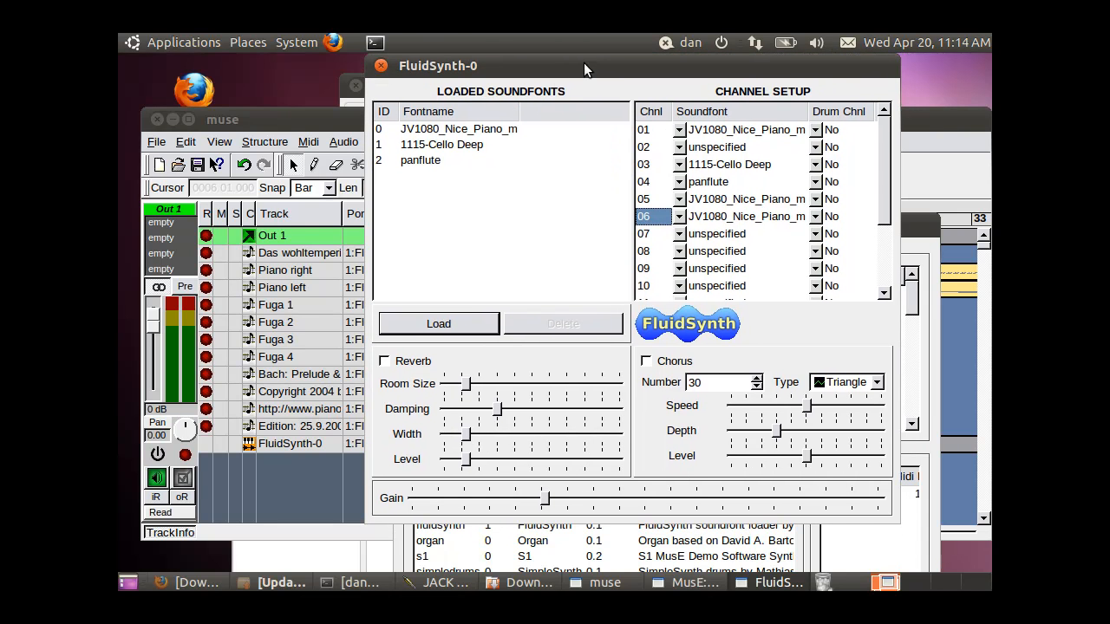
pyautogui.click(380, 67)
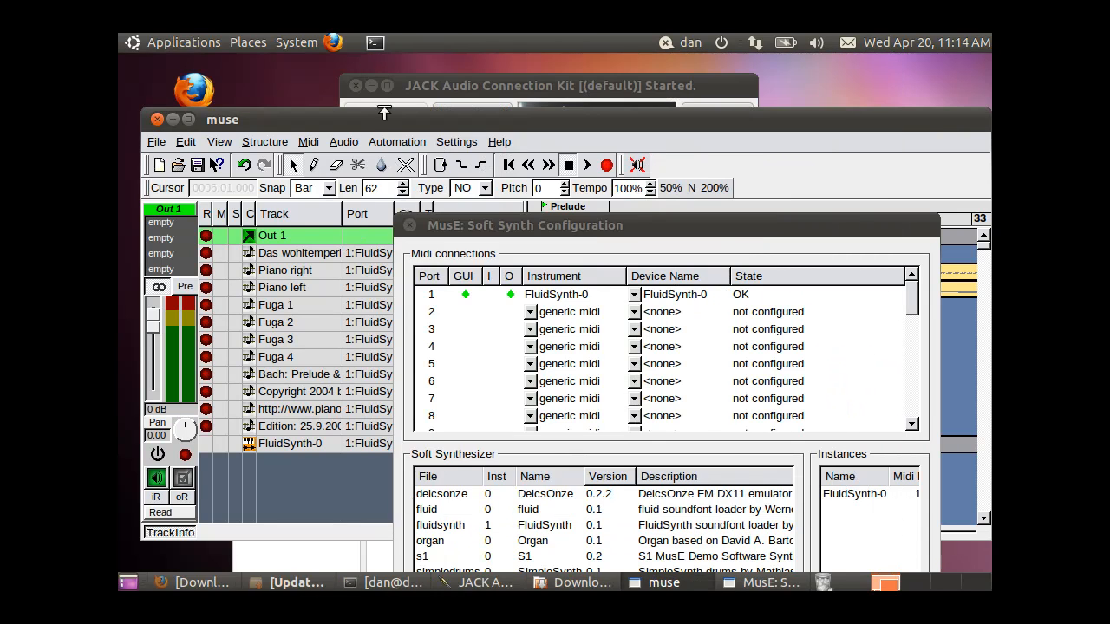
pyautogui.moveTo(427, 116); pyautogui.dragTo(426, 80)
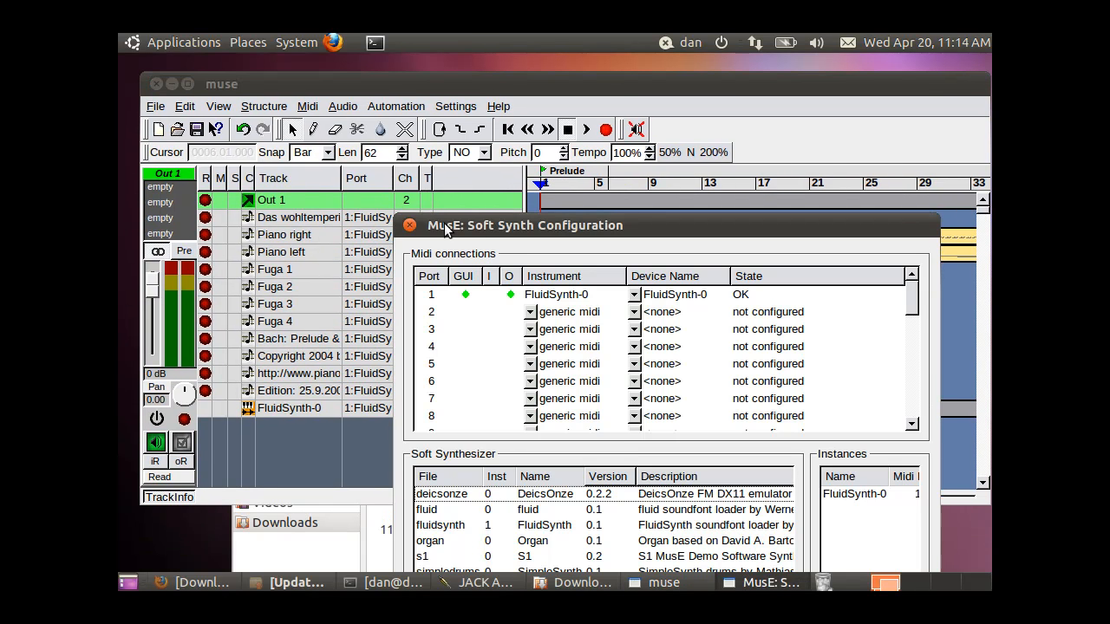
pyautogui.moveTo(445, 227); pyautogui.dragTo(448, 92)
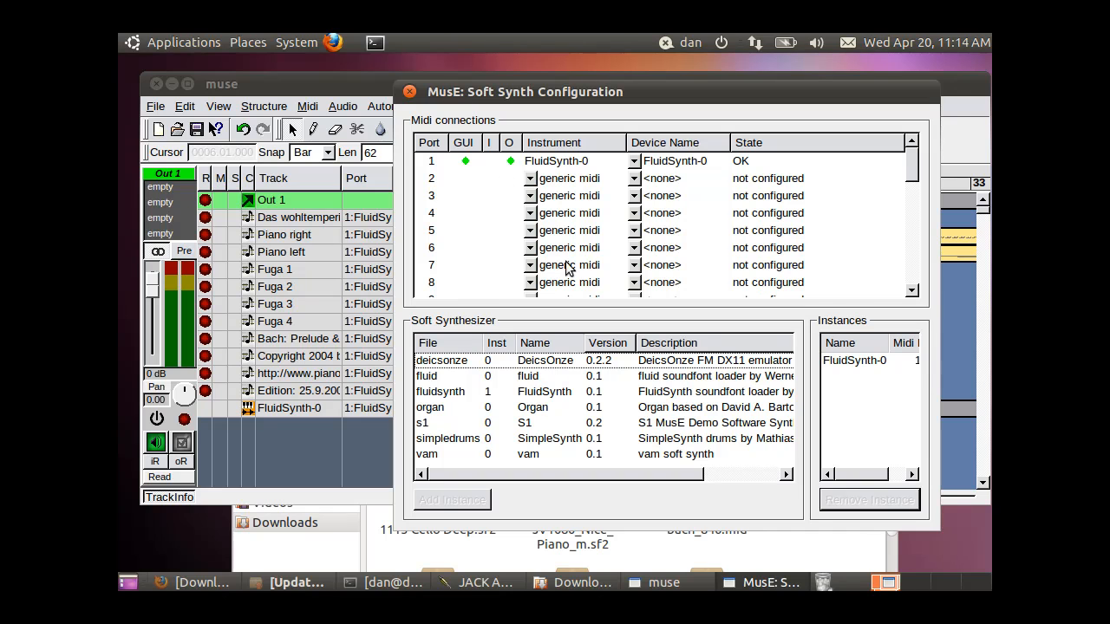
pyautogui.click(409, 92)
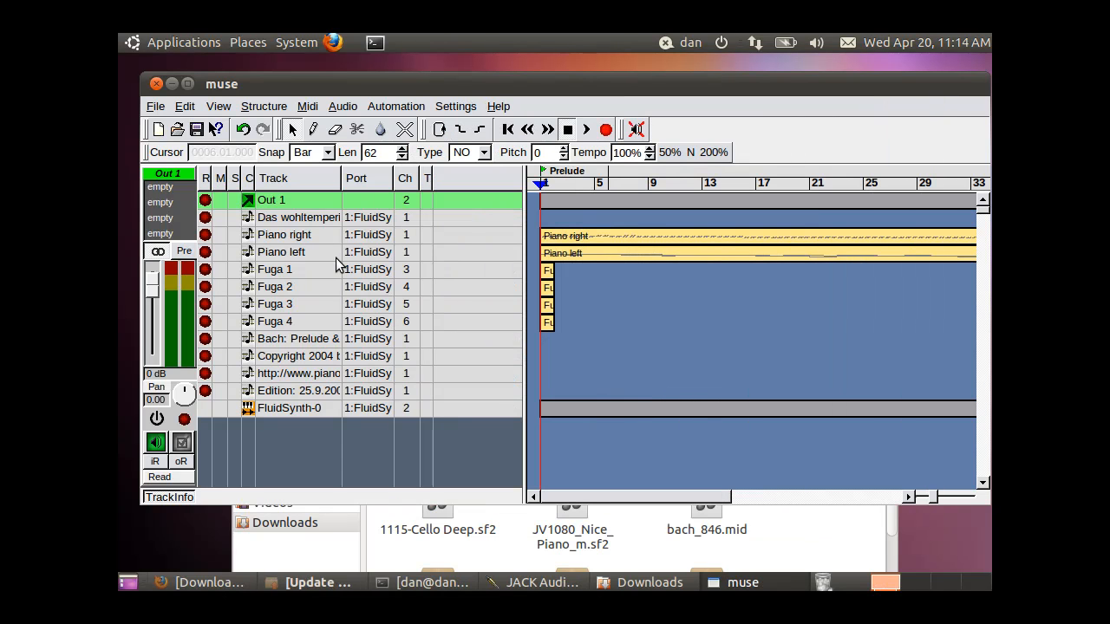
# Play the song from the start and follow the playback further along the arrangement
pyautogui.click(586, 130)
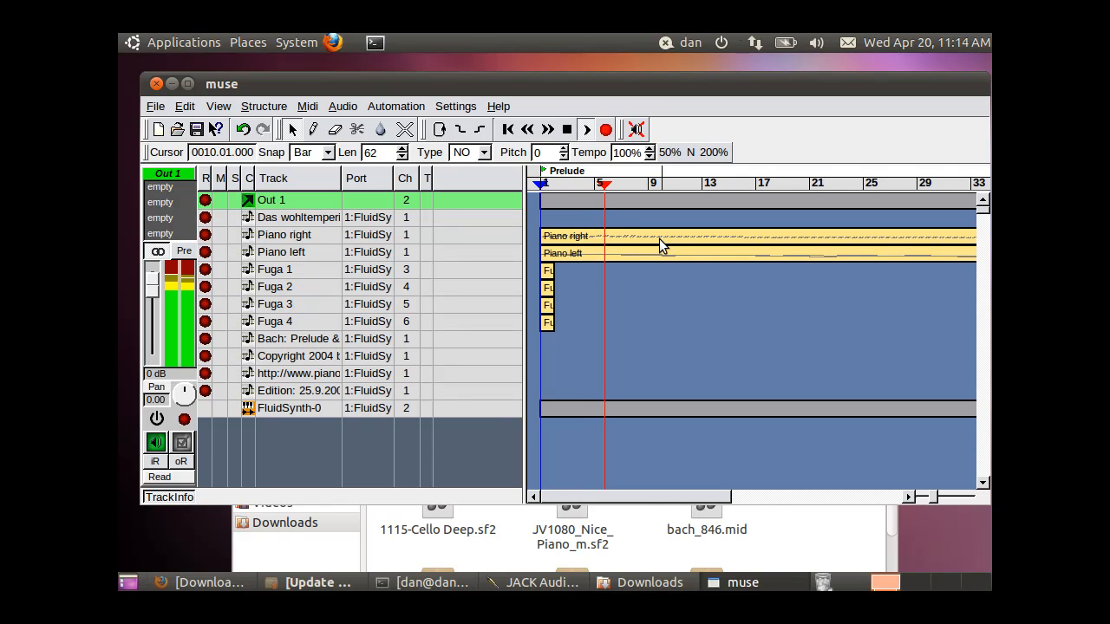
pyautogui.moveTo(651, 502); pyautogui.dragTo(743, 493)
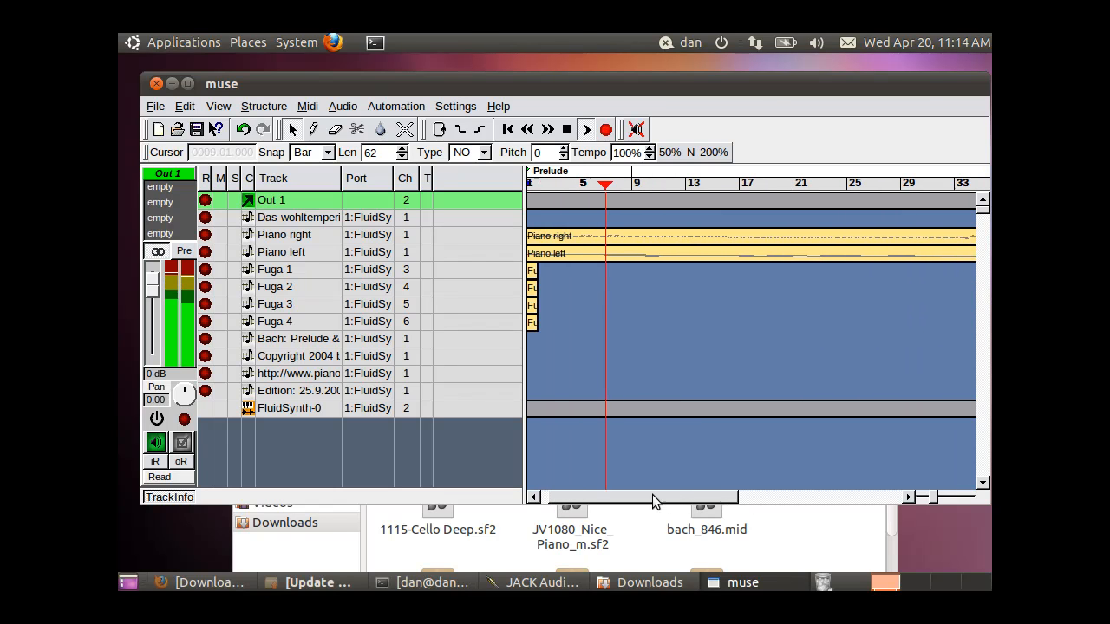